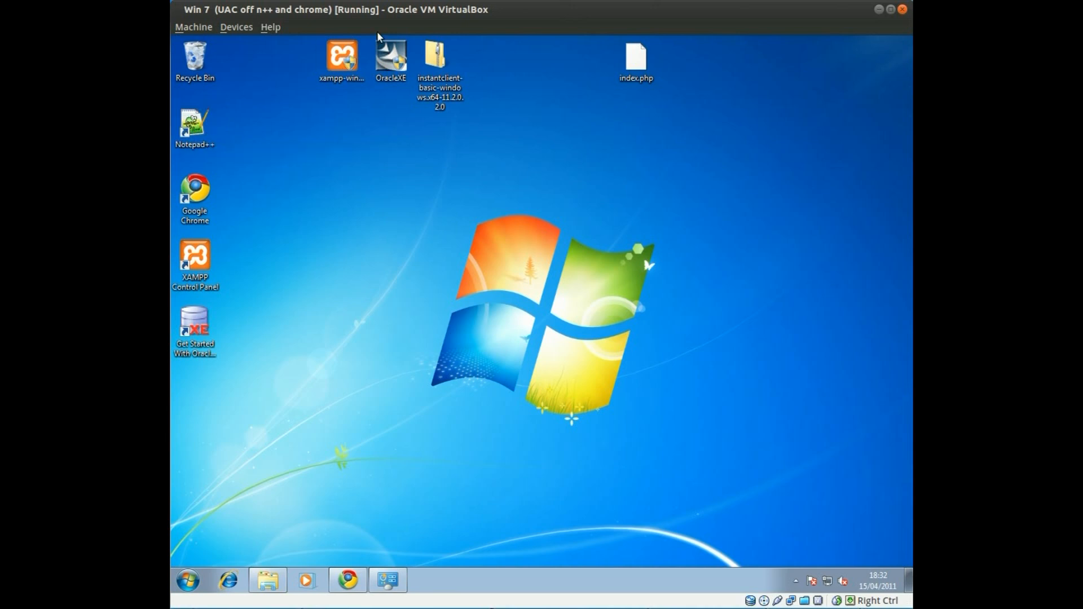
Launch Notepad++ from its desktop shortcut
{"action": "left_click", "coordinate": [194, 125]}
{"action": "double_click", "coordinate": [193, 125]}
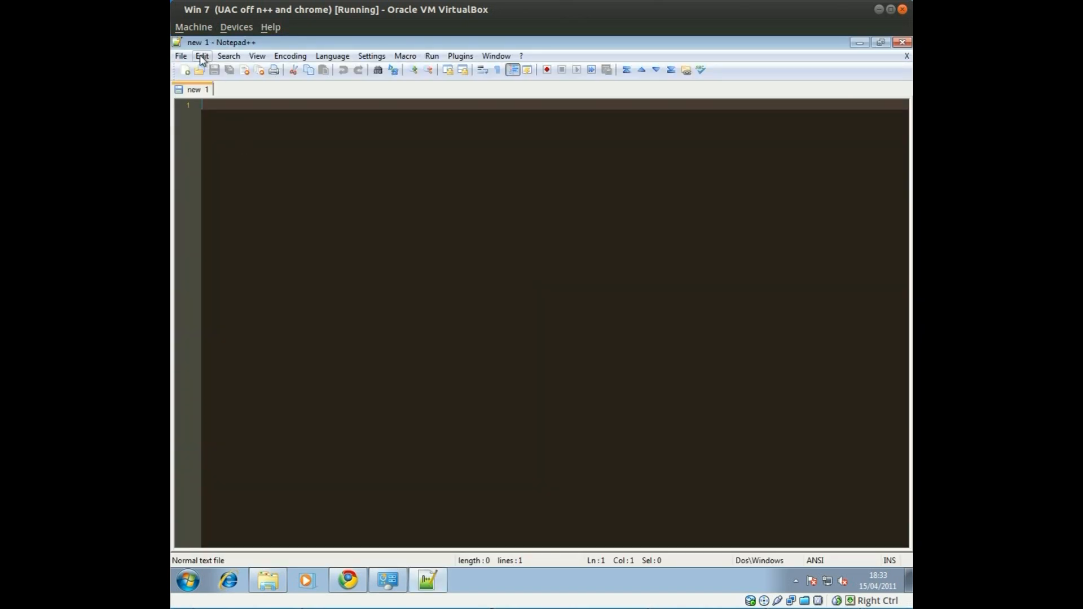
Browse to Local Disk (C:) > xampp > php and open the php.ini configuration file
{"action": "left_click", "coordinate": [181, 56]}
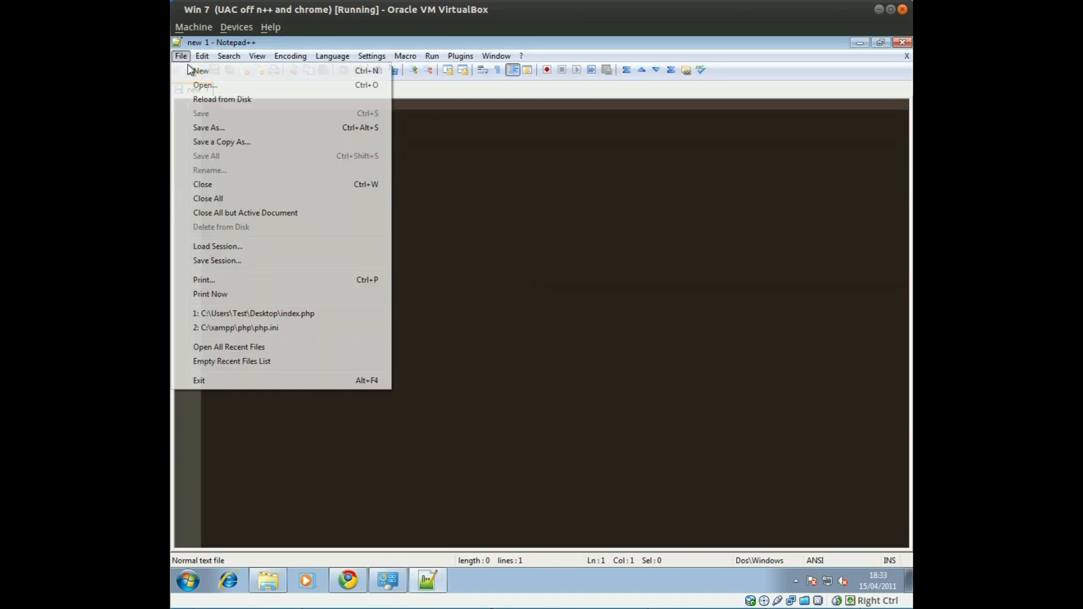
{"action": "left_click", "coordinate": [194, 84]}
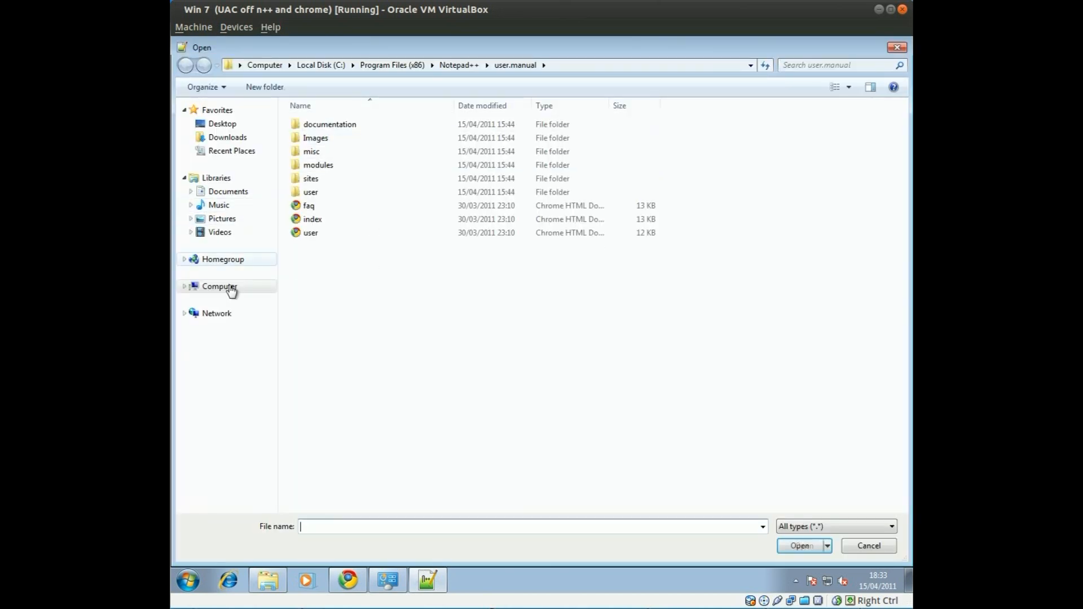
{"action": "left_click", "coordinate": [219, 287]}
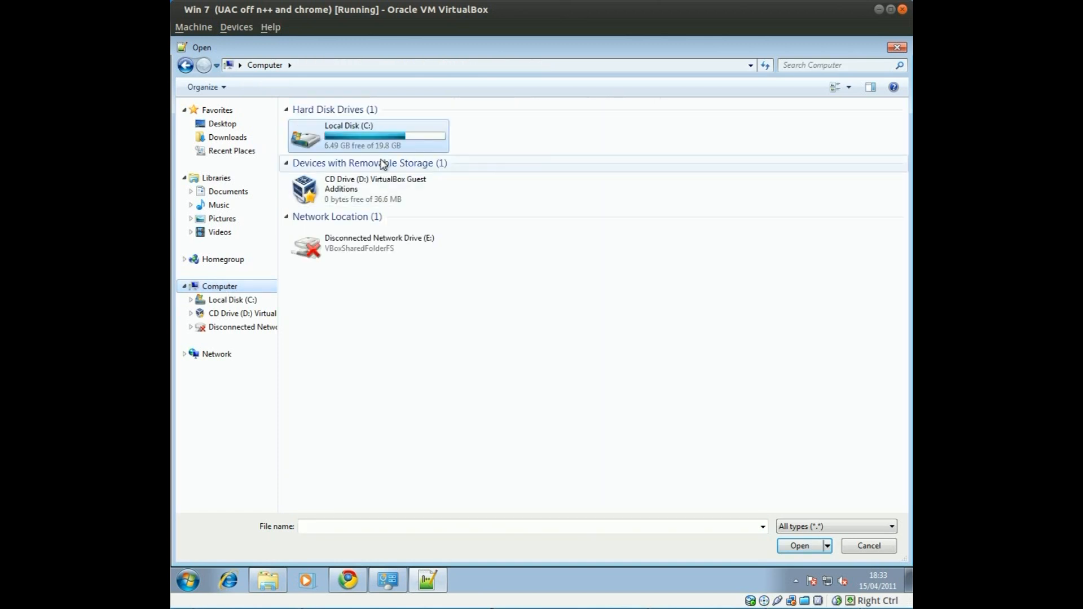
{"action": "double_click", "coordinate": [380, 141]}
{"action": "double_click", "coordinate": [315, 221]}
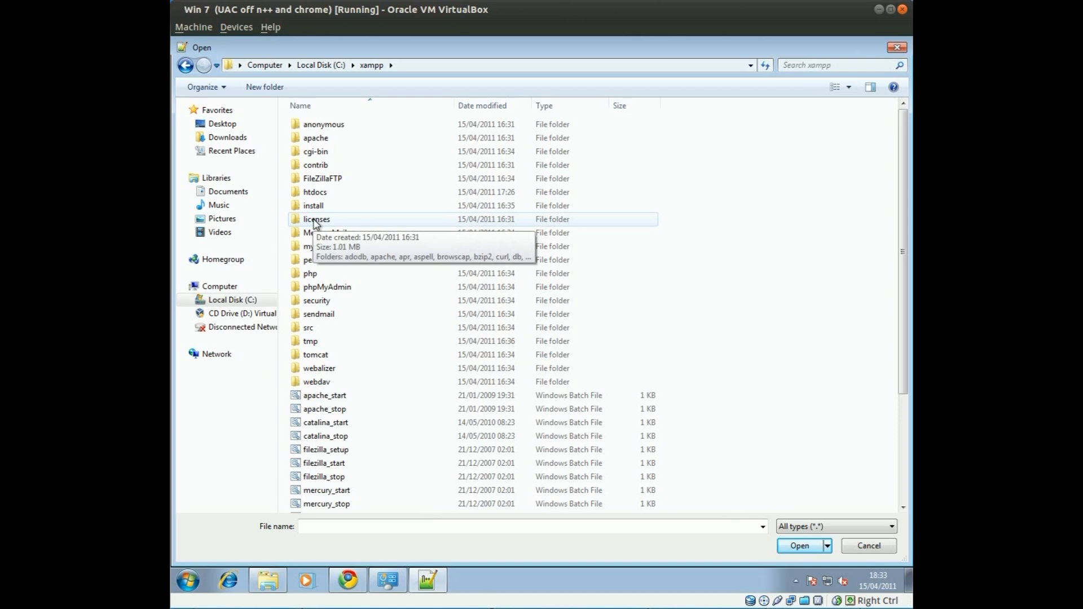
{"action": "double_click", "coordinate": [331, 277]}
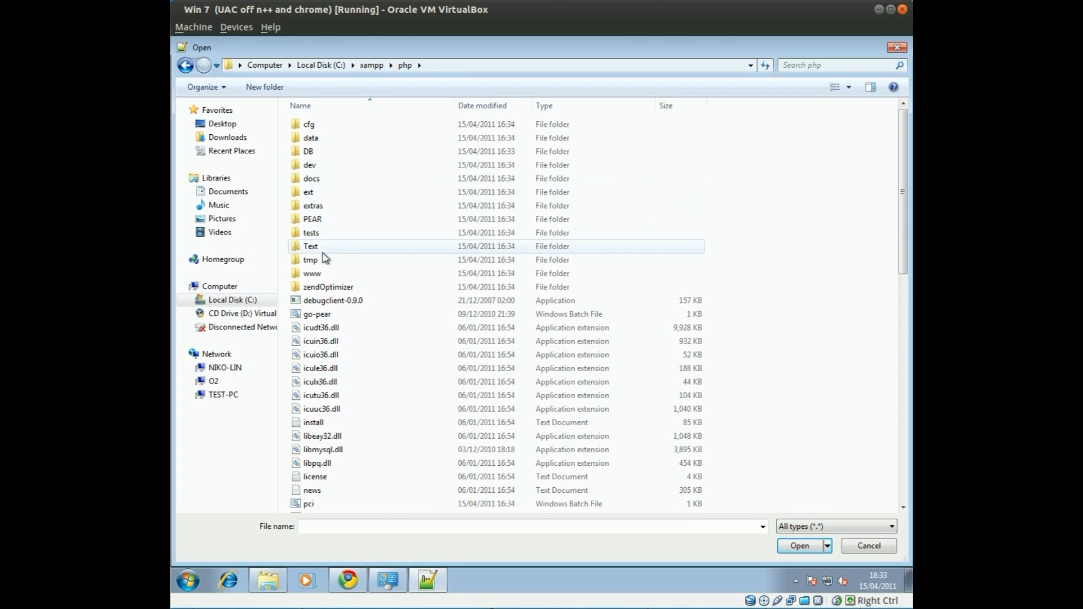
{"action": "scroll", "coordinate": [342, 359], "scroll_direction": "down", "scroll_amount": 5}
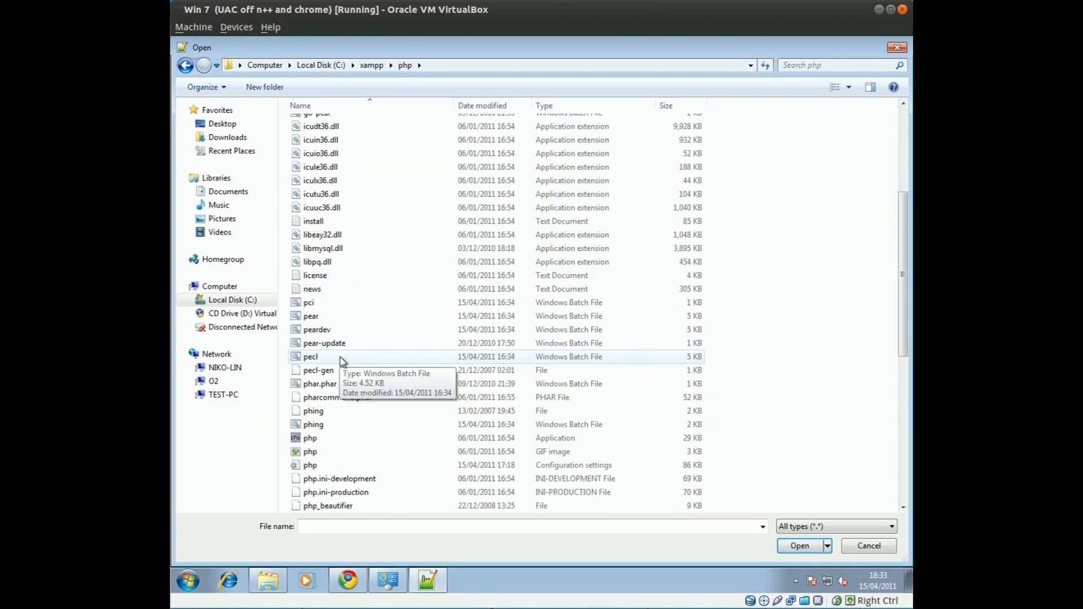
{"action": "left_click", "coordinate": [571, 474]}
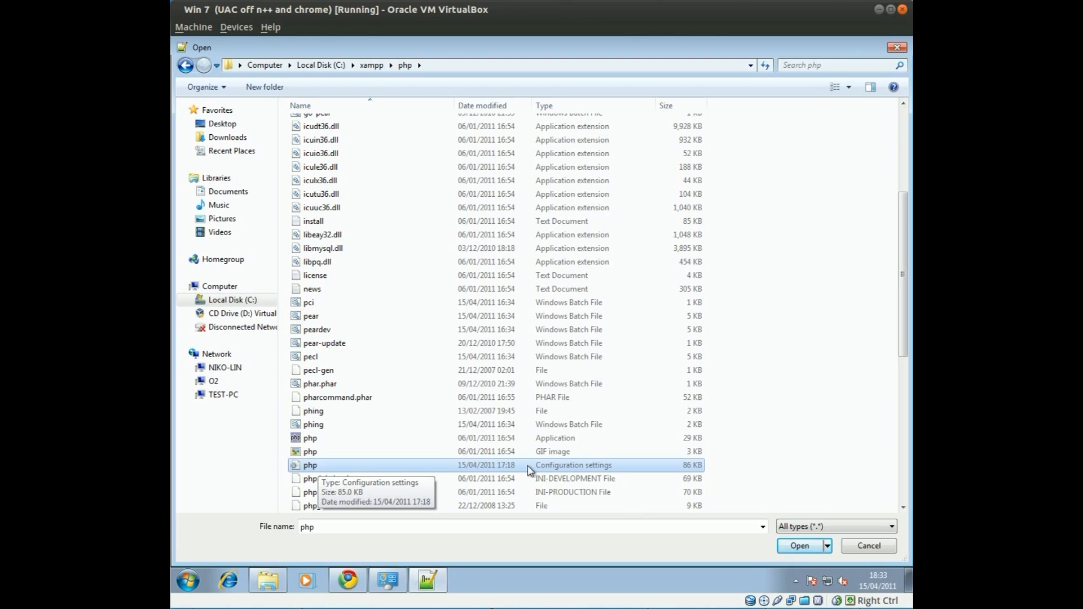
{"action": "double_click", "coordinate": [350, 467]}
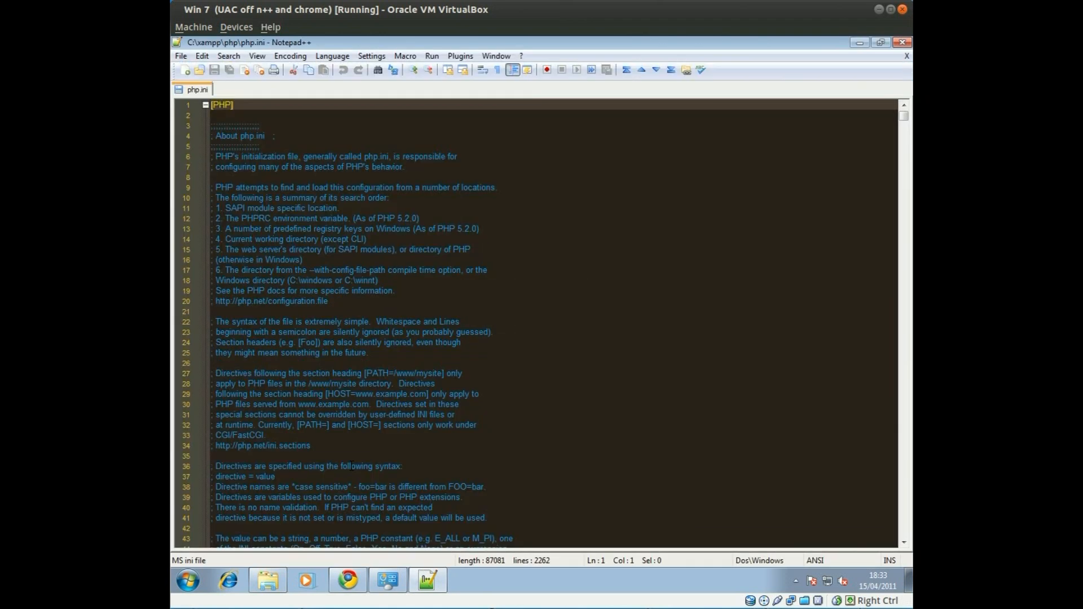
{"action": "left_click", "coordinate": [370, 269]}
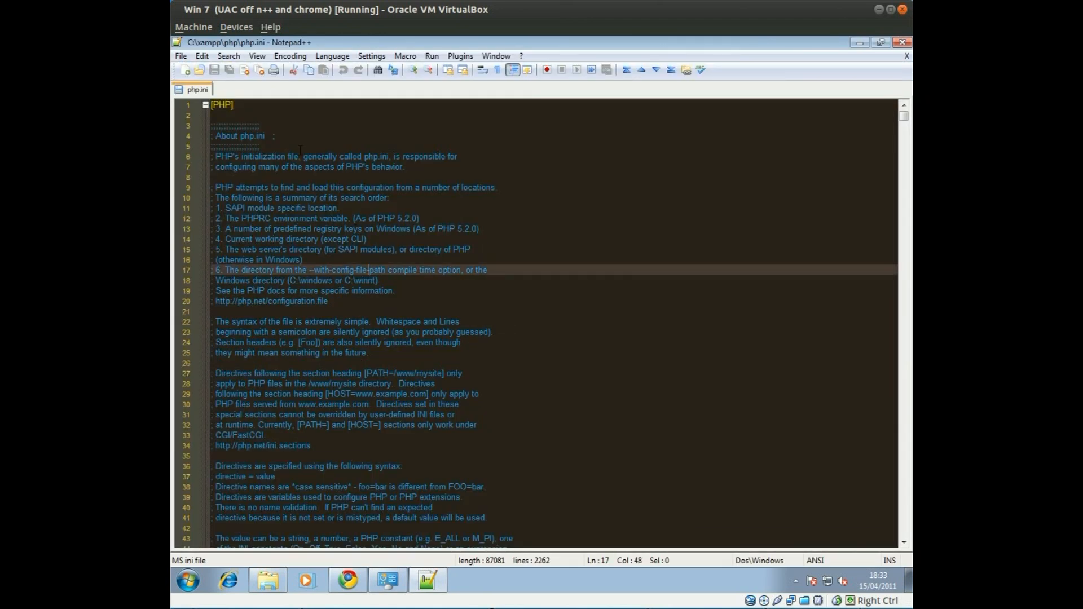
{"action": "scroll", "coordinate": [300, 149], "scroll_direction": "down", "scroll_amount": 11}
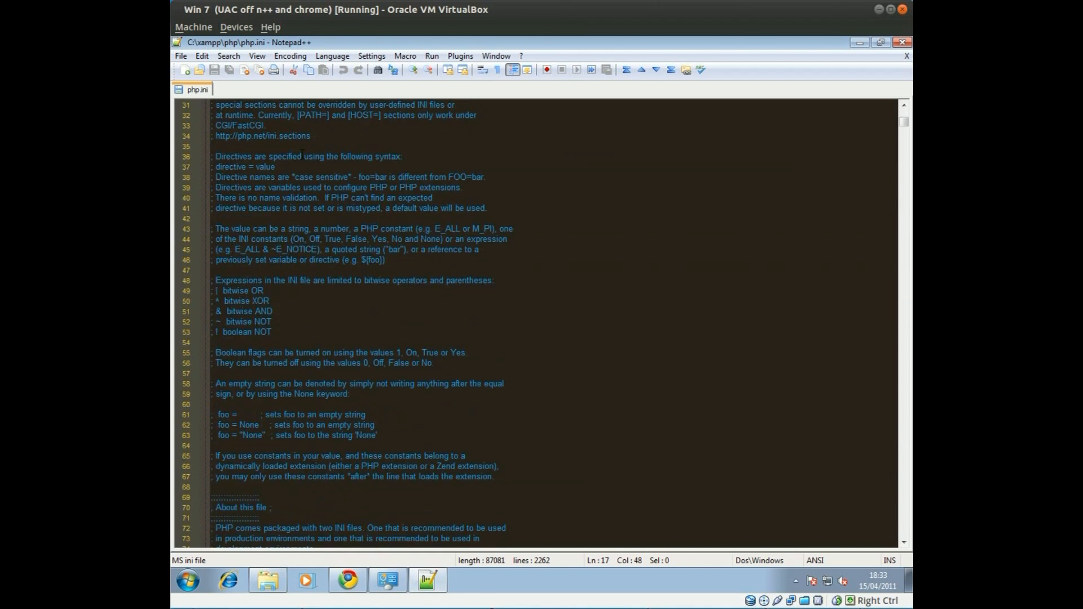
{"action": "scroll", "coordinate": [306, 163], "scroll_direction": "down", "scroll_amount": 12}
{"action": "scroll", "coordinate": [307, 164], "scroll_direction": "up", "scroll_amount": 8}
{"action": "scroll", "coordinate": [307, 163], "scroll_direction": "up", "scroll_amount": 15}
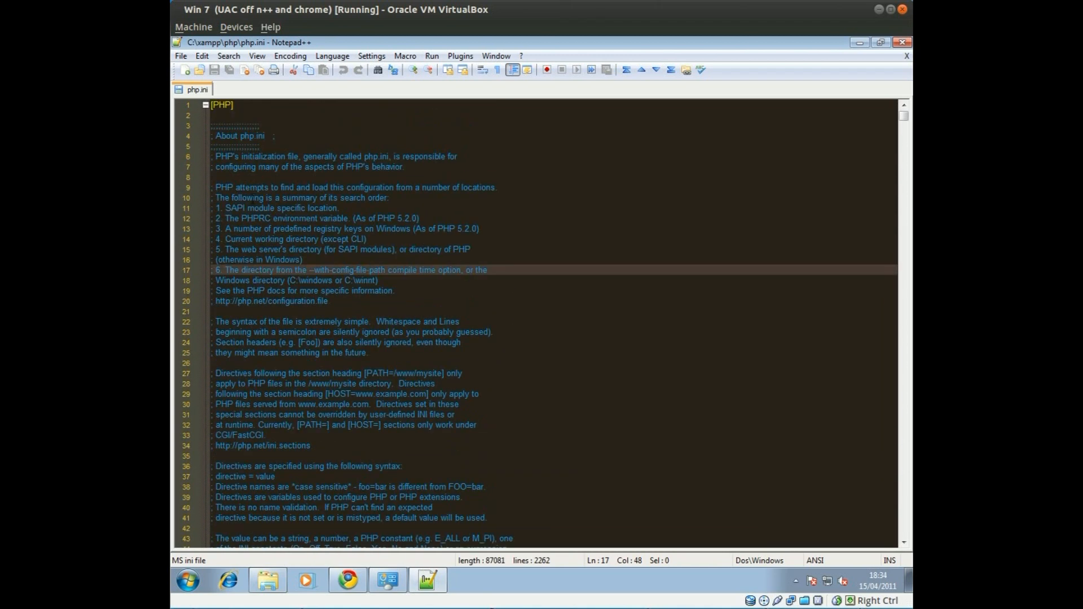
{"action": "scroll", "coordinate": [352, 233], "scroll_direction": "down", "scroll_amount": 20}
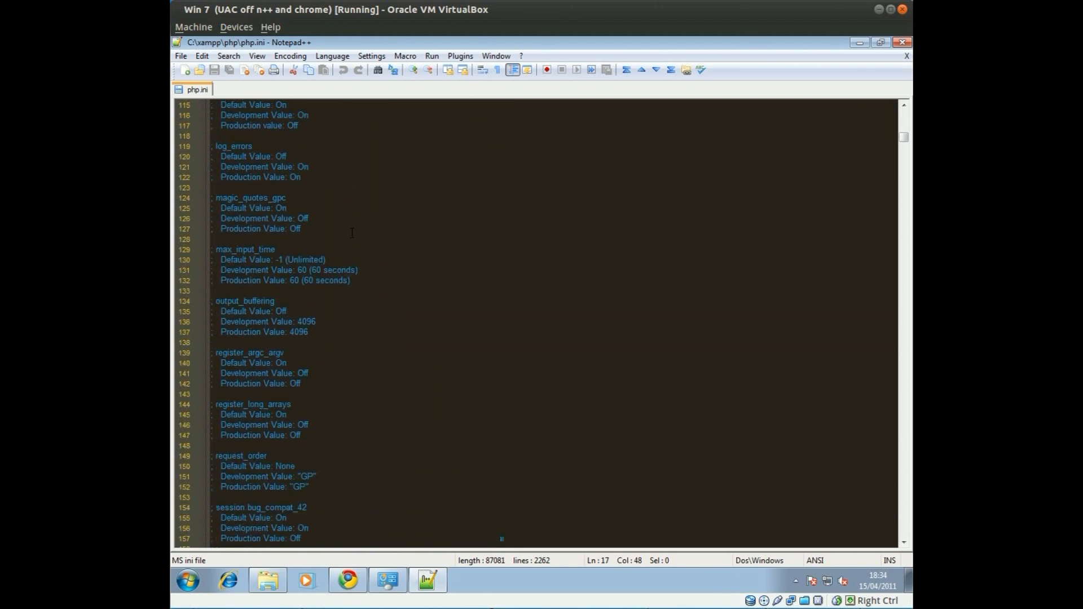
{"action": "scroll", "coordinate": [338, 239], "scroll_direction": "down", "scroll_amount": 19}
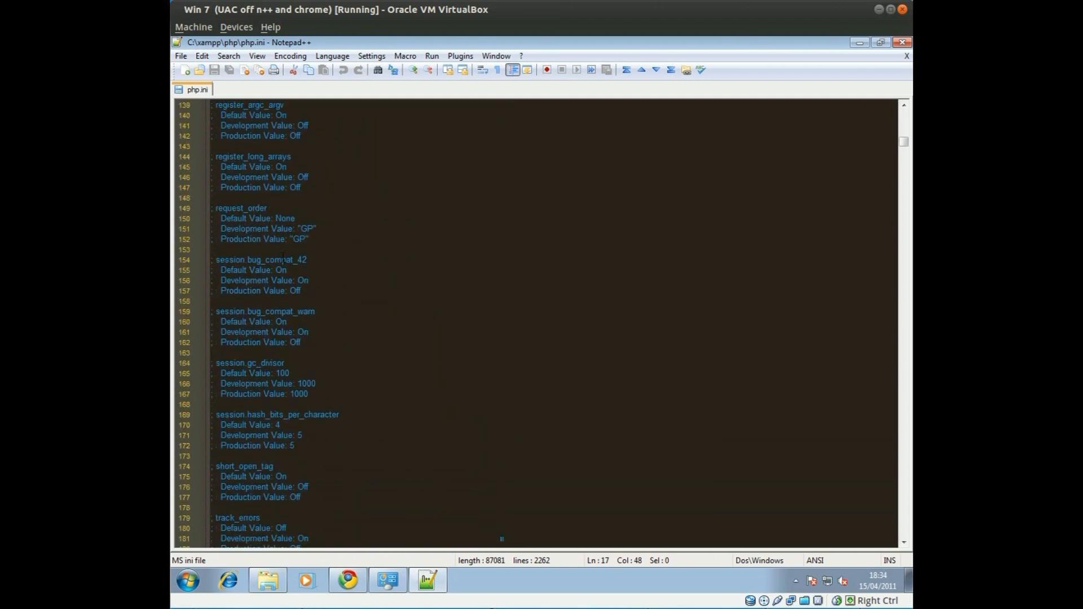
{"action": "scroll", "coordinate": [282, 254], "scroll_direction": "down", "scroll_amount": 6}
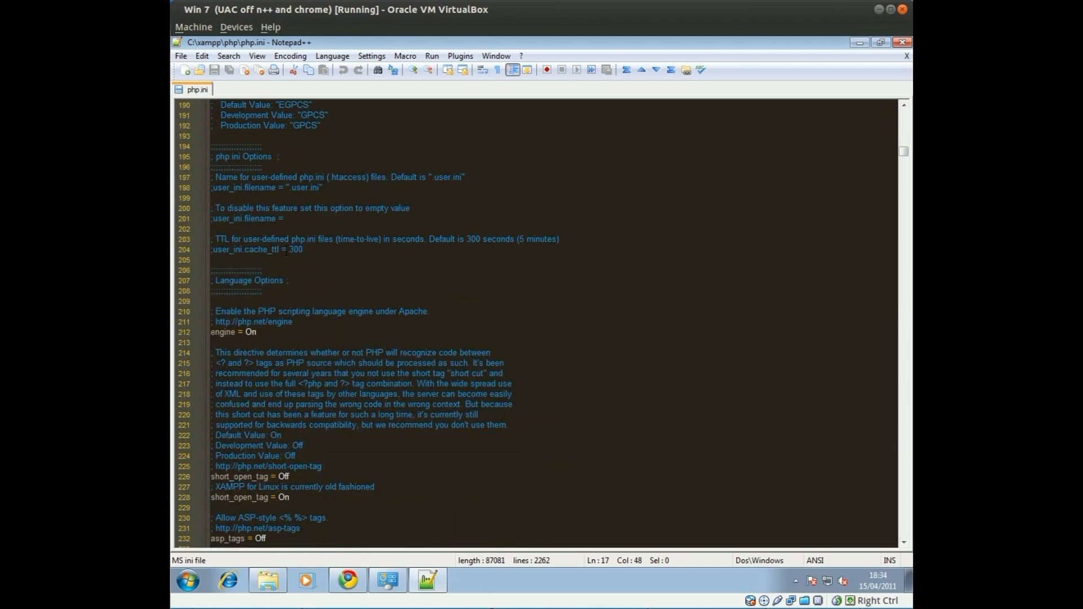
{"action": "scroll", "coordinate": [287, 253], "scroll_direction": "down", "scroll_amount": 11}
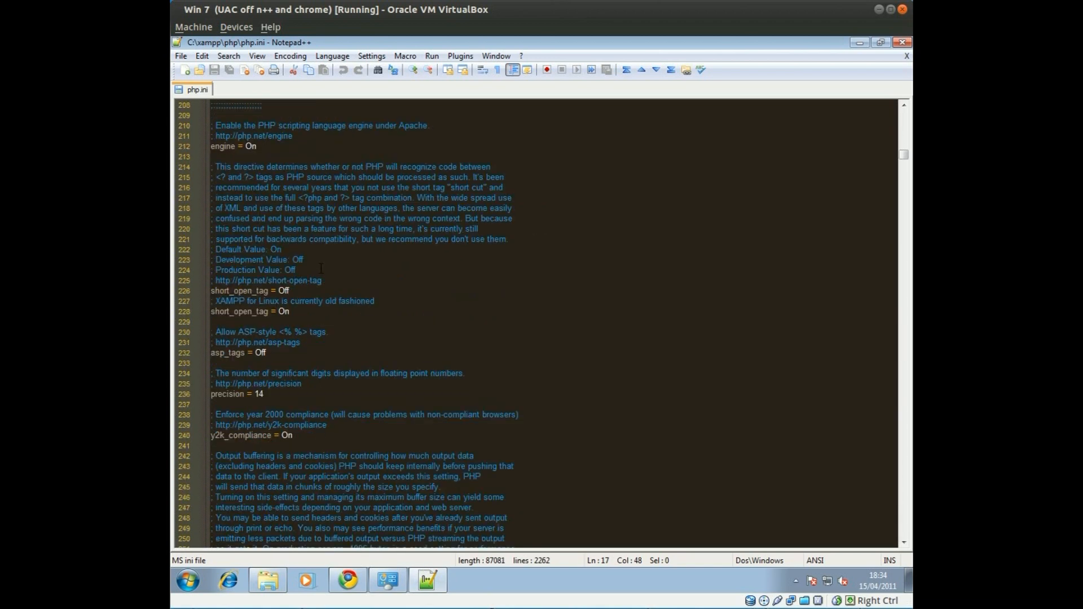
{"action": "scroll", "coordinate": [311, 274], "scroll_direction": "down", "scroll_amount": 5}
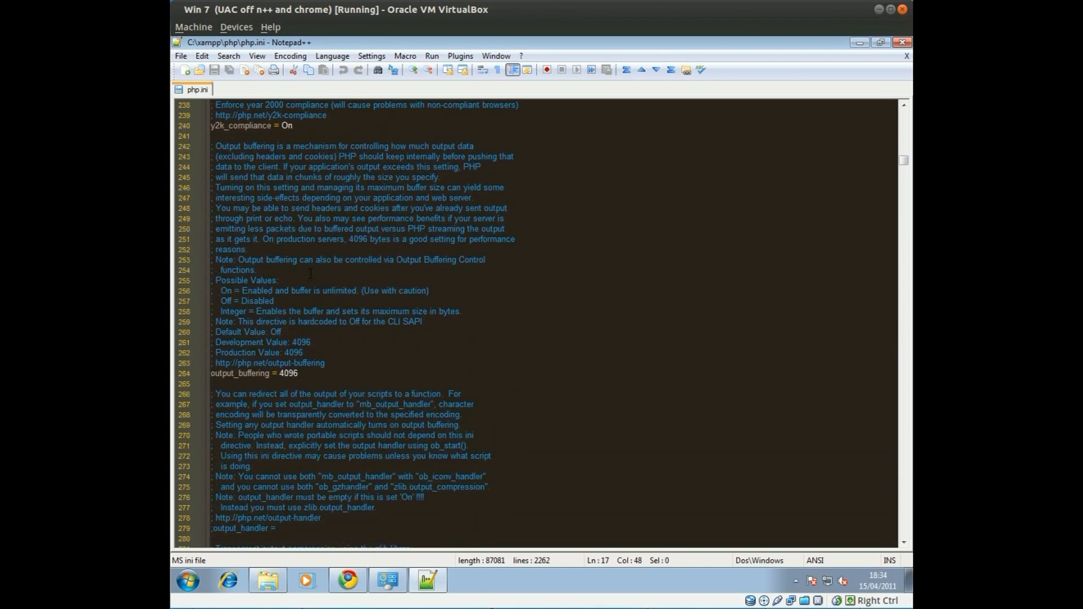
{"action": "scroll", "coordinate": [308, 276], "scroll_direction": "down", "scroll_amount": 7}
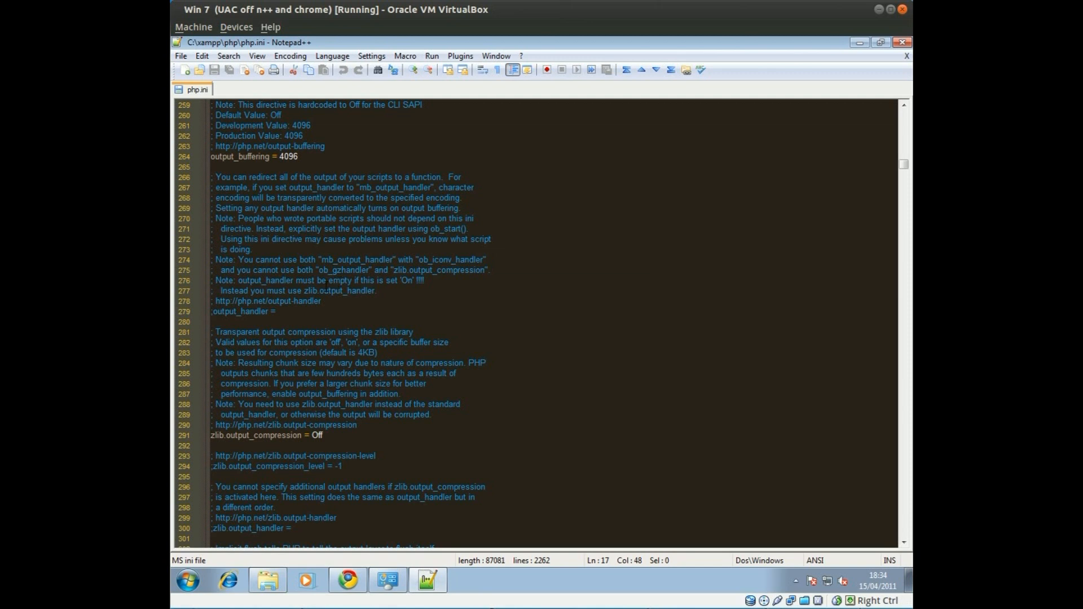
{"action": "scroll", "coordinate": [424, 290], "scroll_direction": "down", "scroll_amount": 1}
{"action": "scroll", "coordinate": [424, 289], "scroll_direction": "down", "scroll_amount": 9}
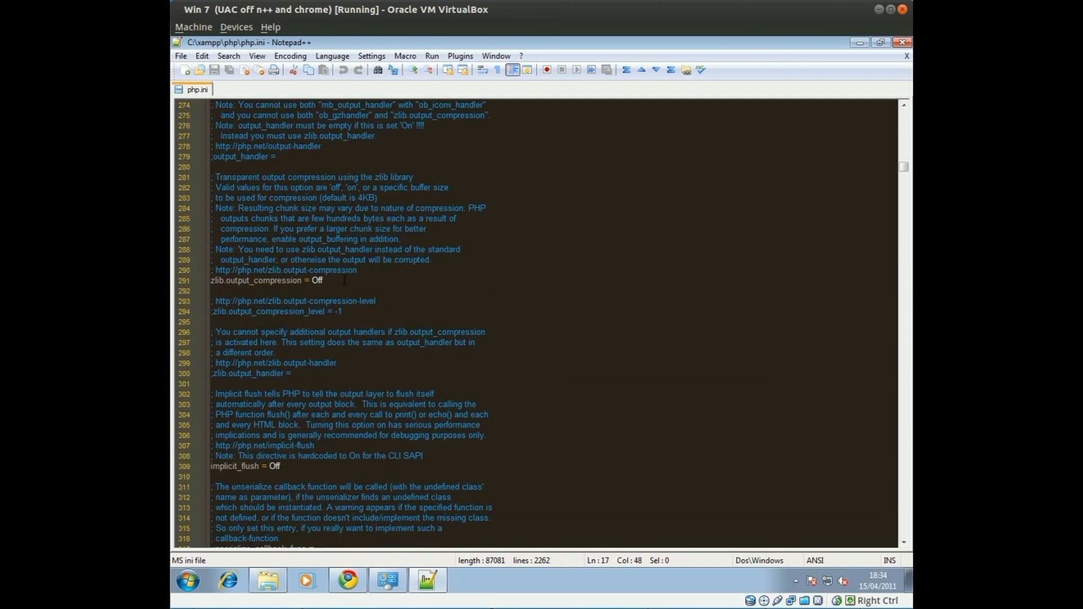
{"action": "scroll", "coordinate": [310, 281], "scroll_direction": "down", "scroll_amount": 17}
{"action": "scroll", "coordinate": [305, 293], "scroll_direction": "down", "scroll_amount": 9}
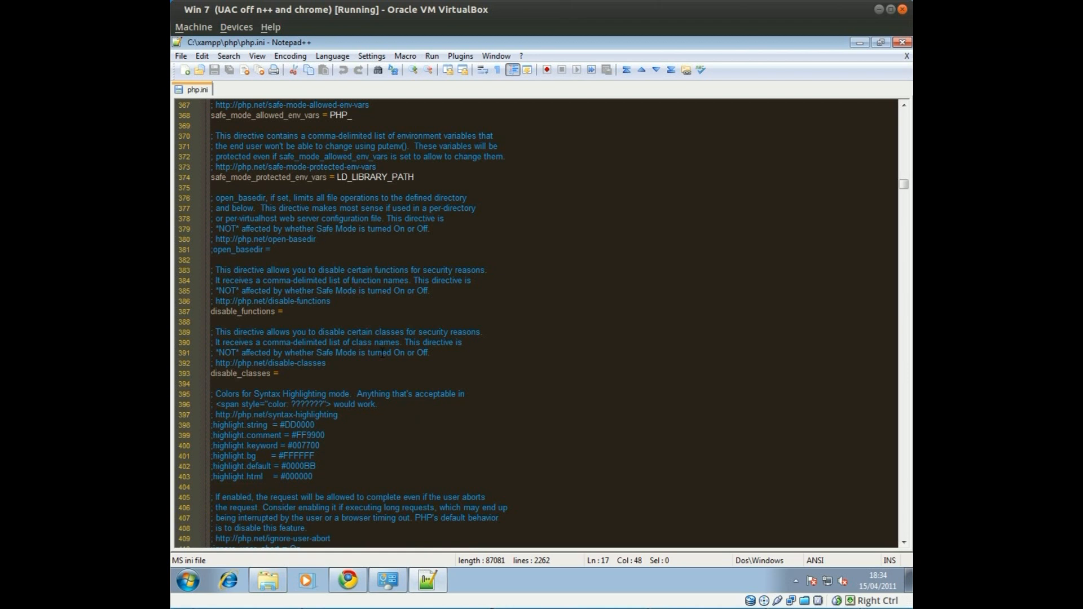
{"action": "key", "text": "ctrl+f"}
Search php.ini for 'extension=' and scroll to the Windows extension DLL list
{"action": "key", "text": "BackSpace"}
{"action": "type", "text": "extension="}
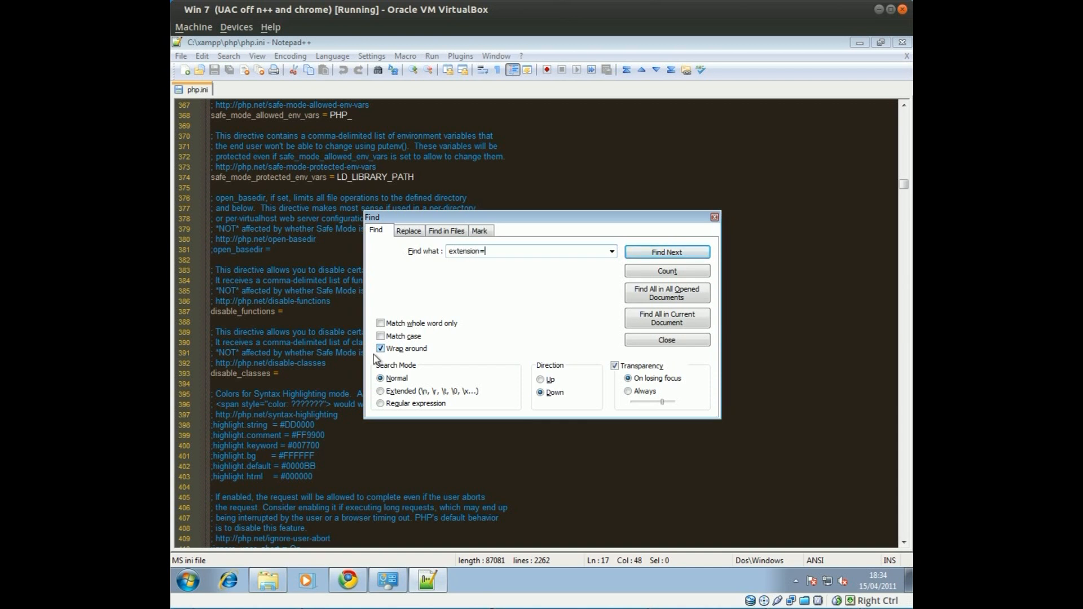
{"action": "left_click", "coordinate": [680, 256]}
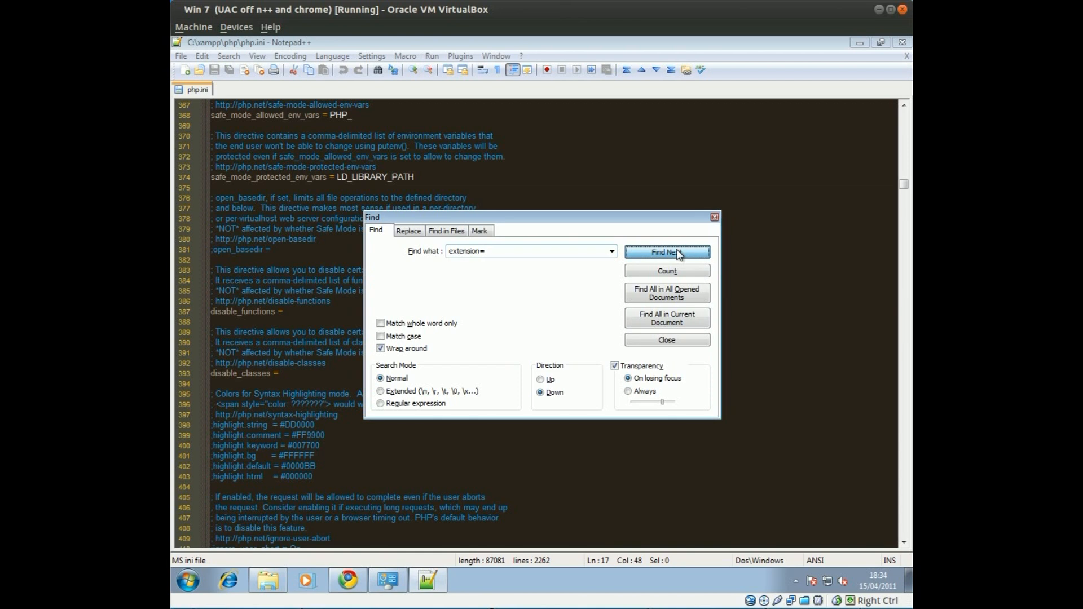
{"action": "left_click", "coordinate": [716, 217]}
{"action": "left_click", "coordinate": [266, 248]}
{"action": "left_click", "coordinate": [380, 334]}
{"action": "scroll", "coordinate": [361, 293], "scroll_direction": "down", "scroll_amount": 4}
{"action": "scroll", "coordinate": [333, 217], "scroll_direction": "down", "scroll_amount": 11}
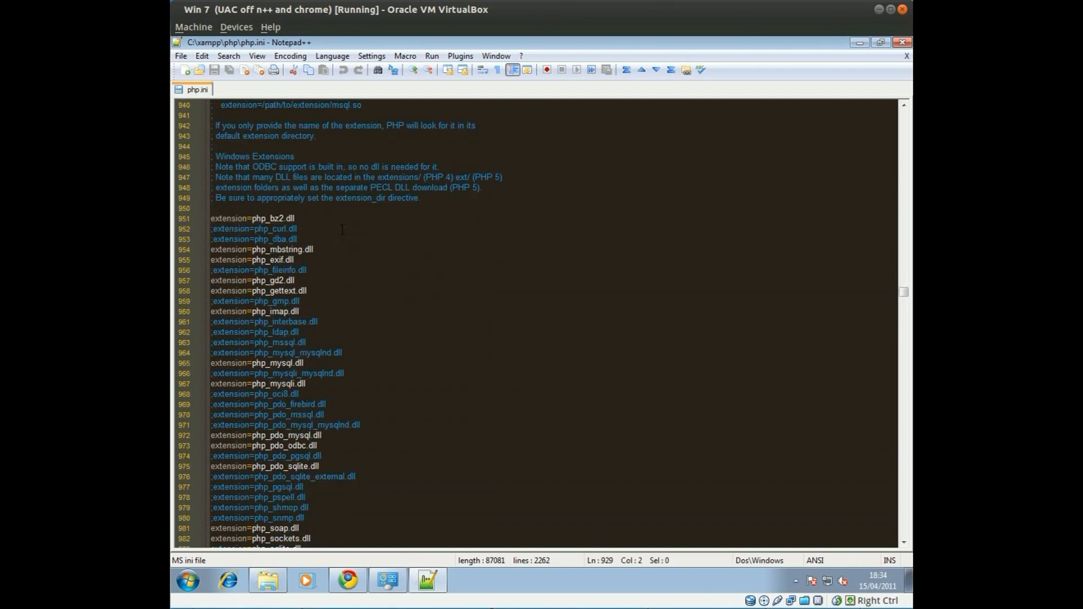
{"action": "scroll", "coordinate": [332, 286], "scroll_direction": "up", "scroll_amount": 2}
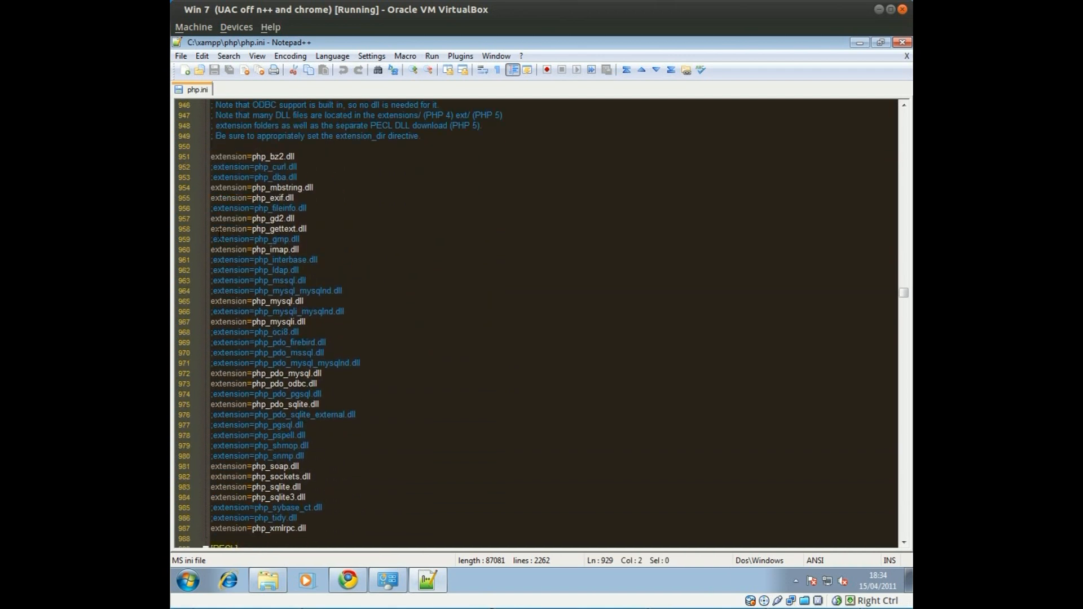
Uncomment extension=php_oci8.dll on line 968, then save and close php.ini
{"action": "left_click_drag", "start_coordinate": [264, 208], "coordinate": [300, 333]}
{"action": "left_click", "coordinate": [301, 342]}
{"action": "left_click", "coordinate": [213, 332]}
{"action": "key", "text": "BackSpace"}
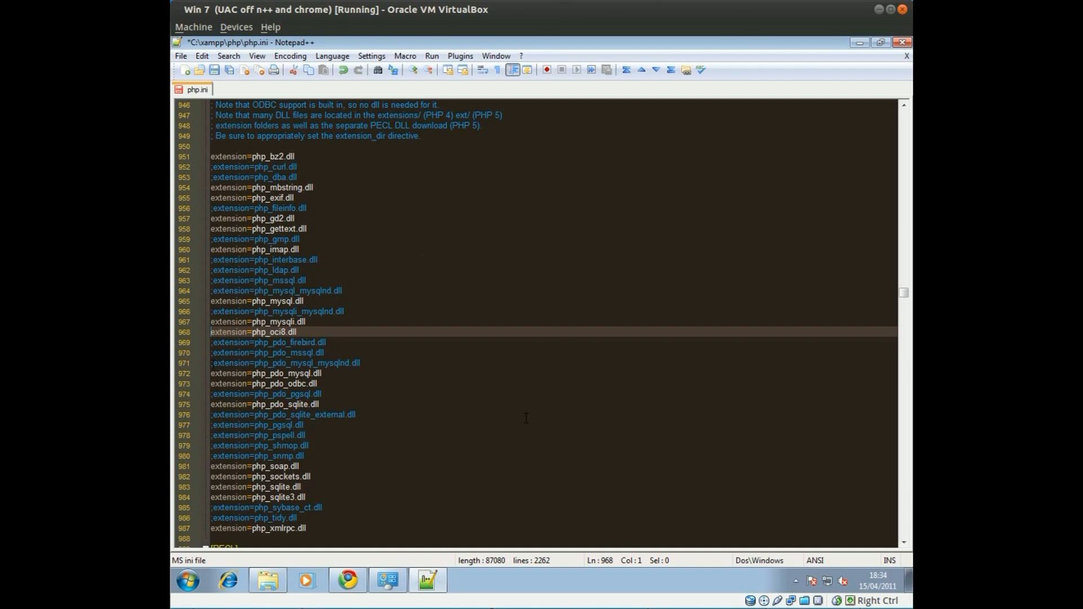
{"action": "key", "text": "Down"}
{"action": "key", "text": "Down"}
{"action": "key", "text": "Down"}
{"action": "left_click_drag", "start_coordinate": [215, 364], "coordinate": [208, 363]}
{"action": "left_click", "coordinate": [338, 313]}
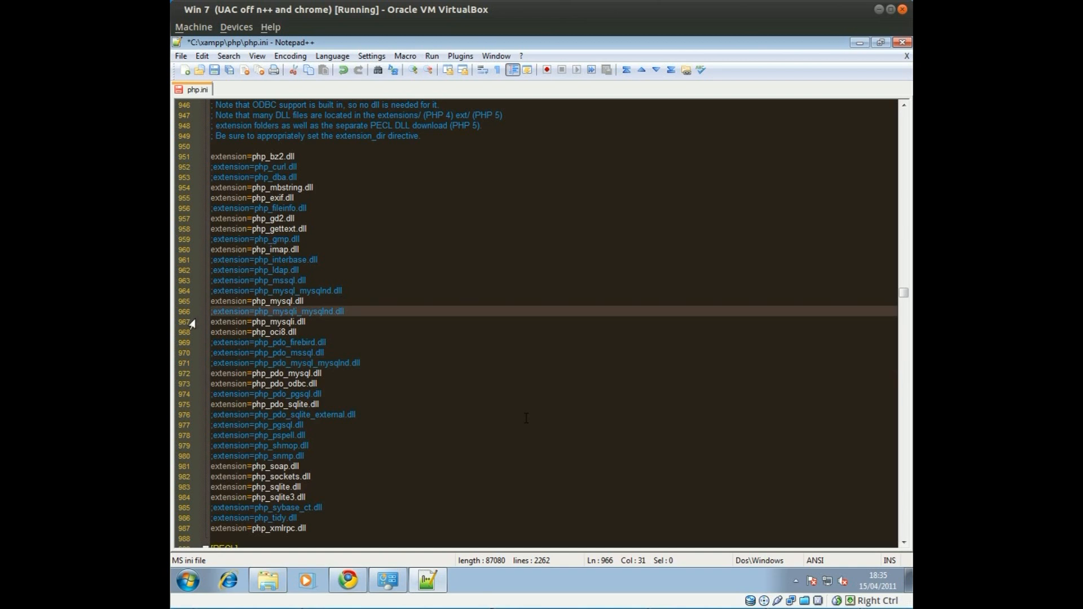
{"action": "left_click_drag", "start_coordinate": [220, 333], "coordinate": [299, 333]}
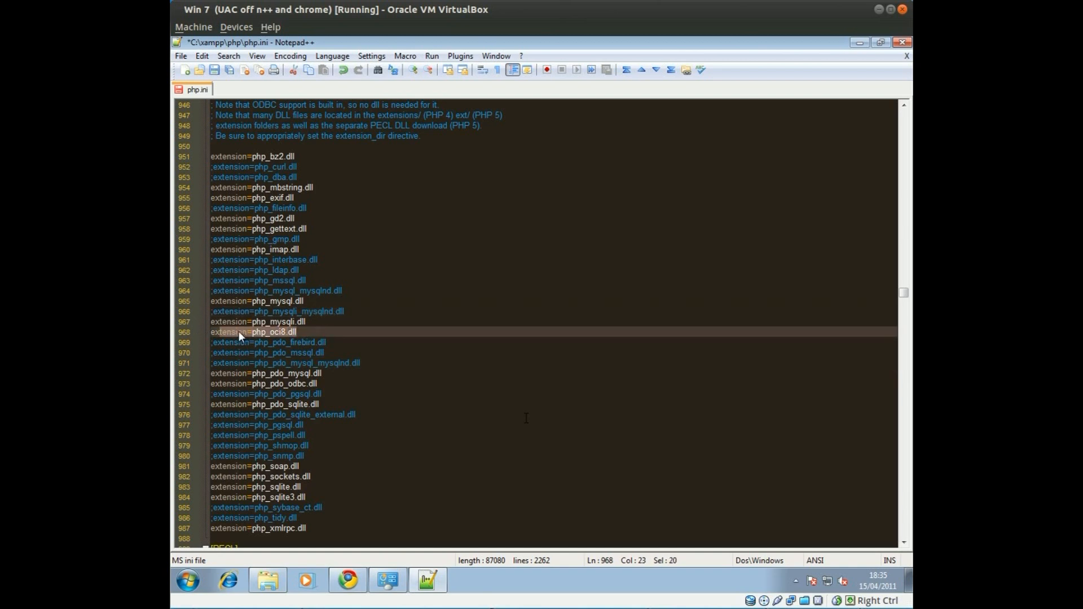
{"action": "left_click", "coordinate": [233, 332]}
{"action": "left_click_drag", "start_coordinate": [234, 343], "coordinate": [316, 343]}
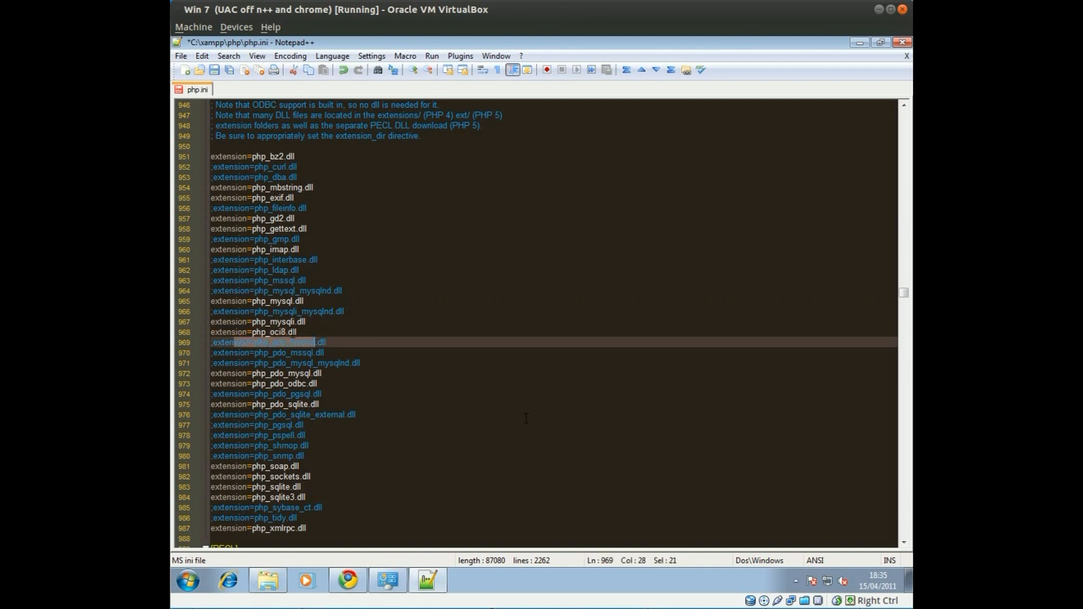
{"action": "left_click", "coordinate": [285, 332]}
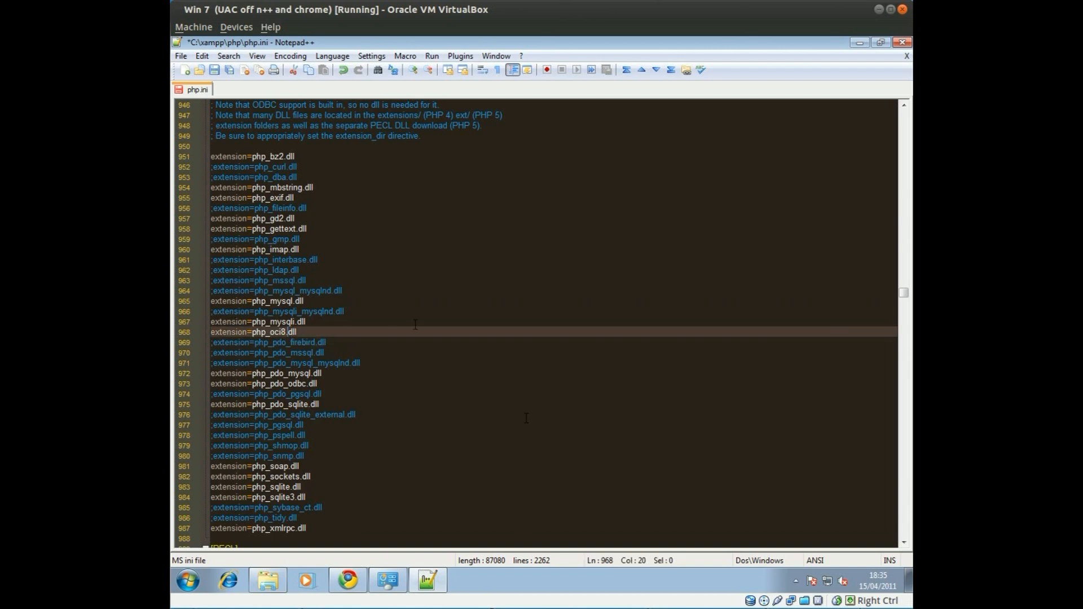
{"action": "key", "text": "ctrl+s"}
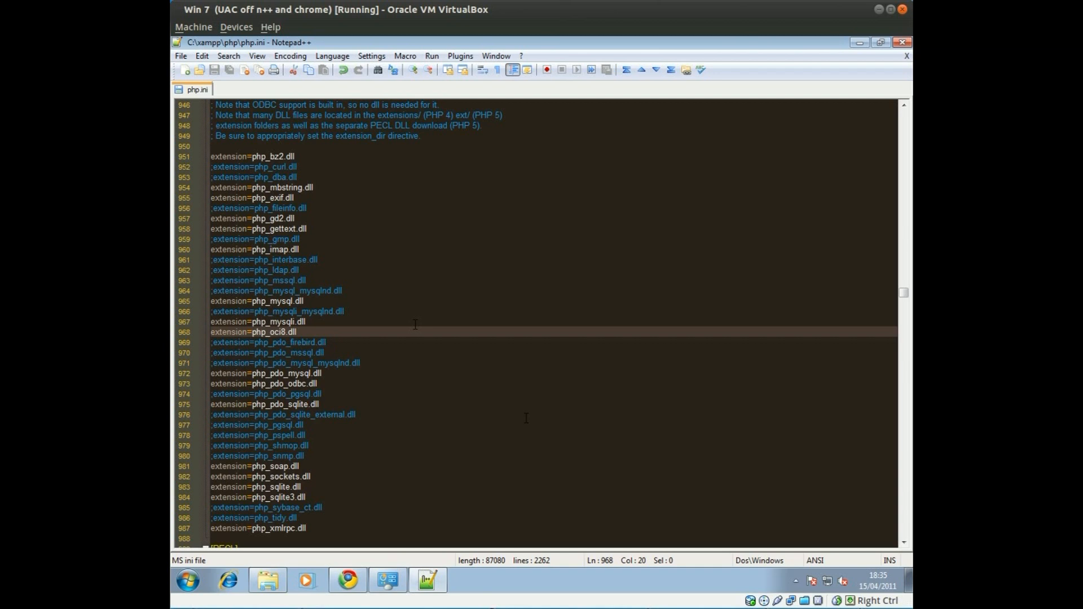
{"action": "left_click", "coordinate": [903, 43]}
Close Notepad++ and bring up the XAMPP Control Panel from the system tray
{"action": "left_click", "coordinate": [903, 43]}
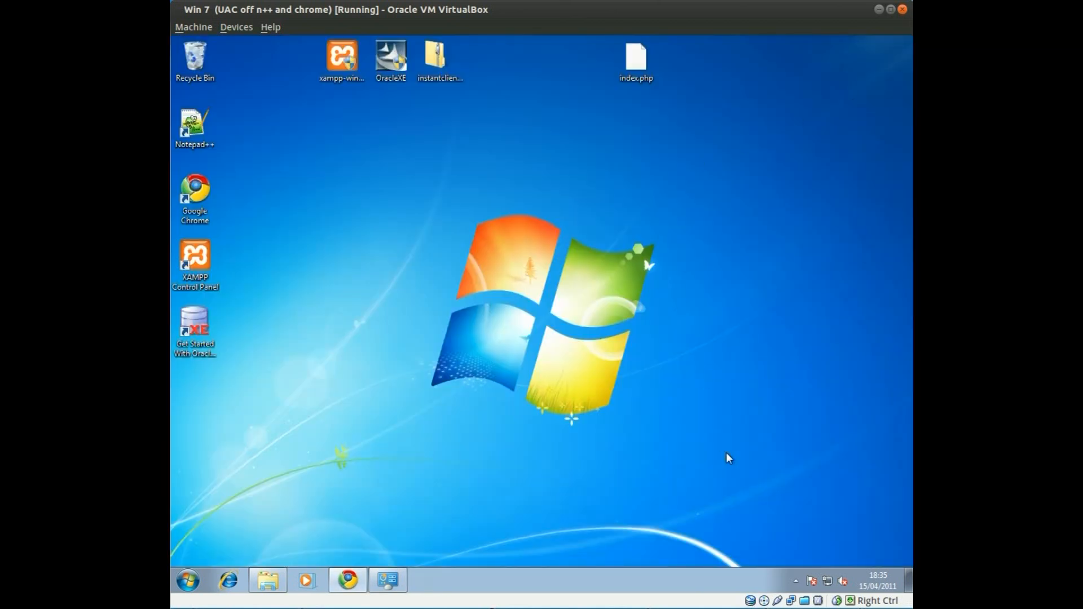
{"action": "left_click", "coordinate": [794, 583]}
{"action": "double_click", "coordinate": [805, 524]}
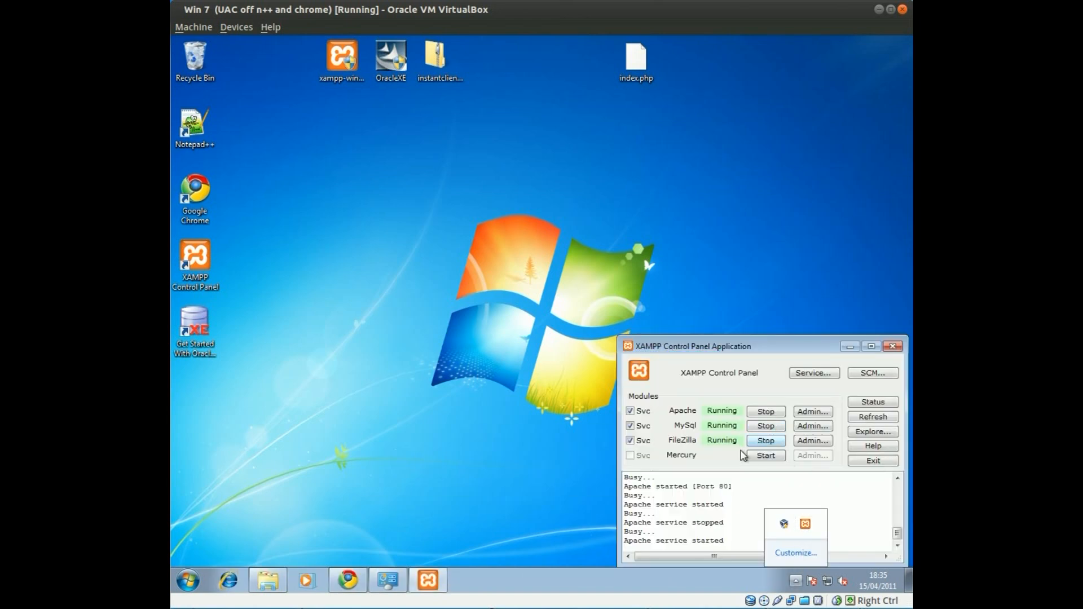
{"action": "left_click", "coordinate": [772, 404]}
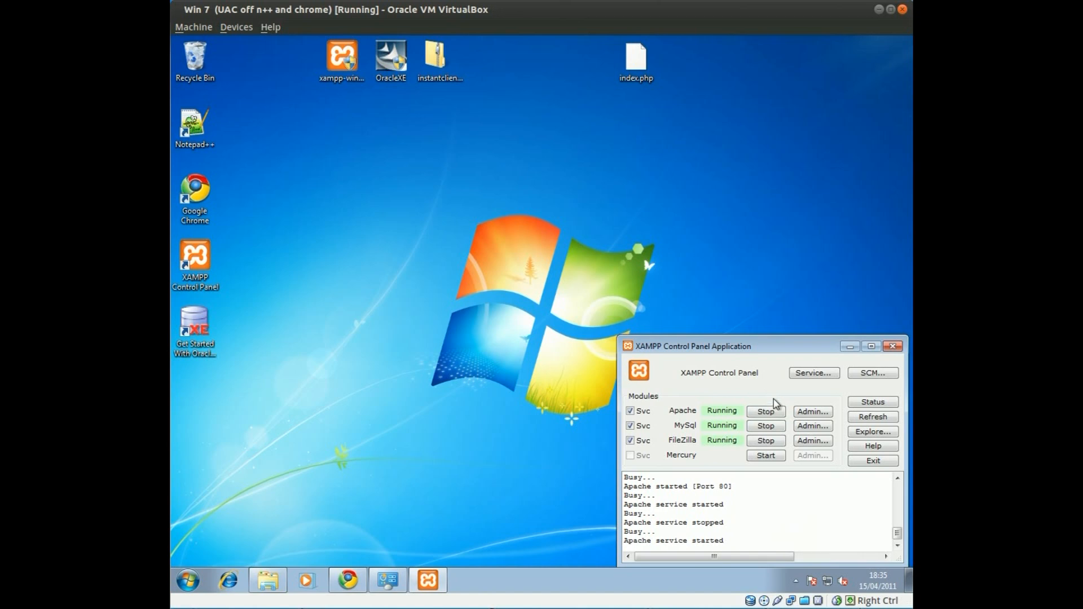
Stop Apache and start it again so it loads the updated php.ini
{"action": "left_click", "coordinate": [767, 410]}
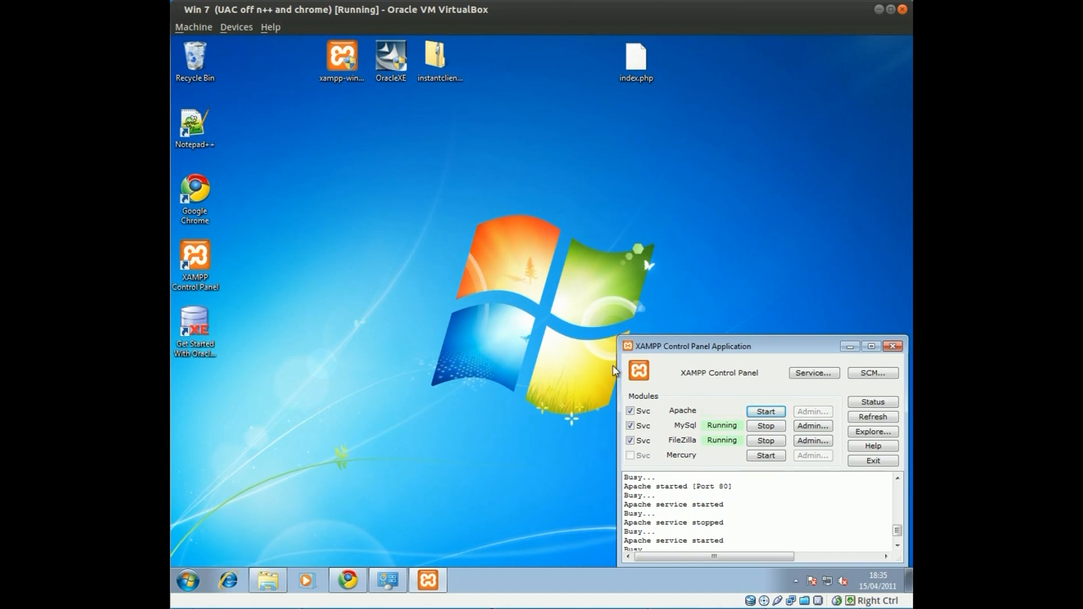
{"action": "left_click", "coordinate": [758, 504]}
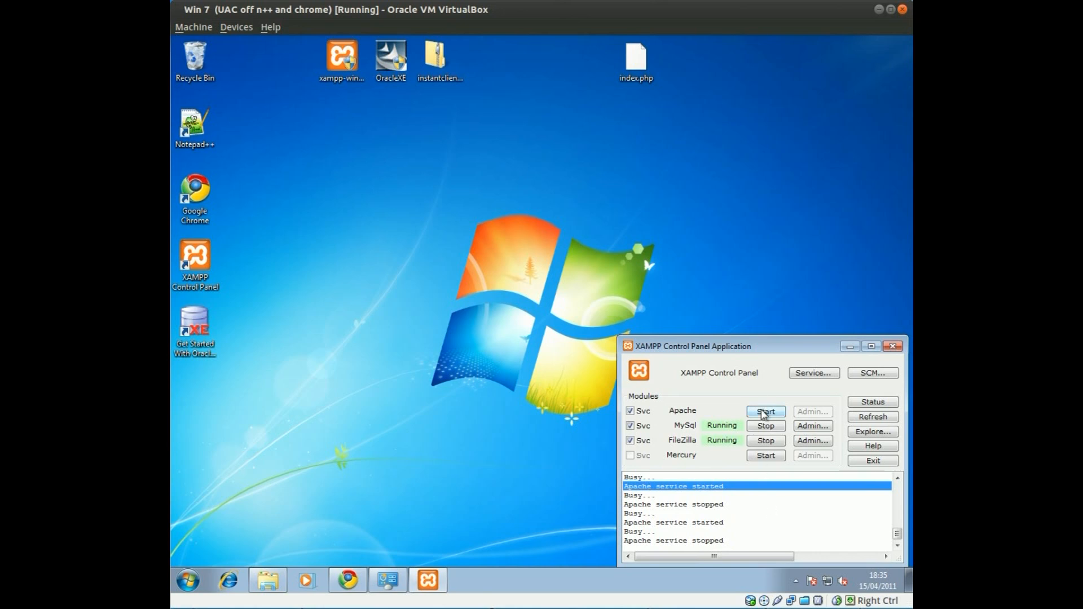
{"action": "left_click", "coordinate": [766, 411]}
{"action": "left_click", "coordinate": [777, 506]}
{"action": "left_click", "coordinate": [429, 415]}
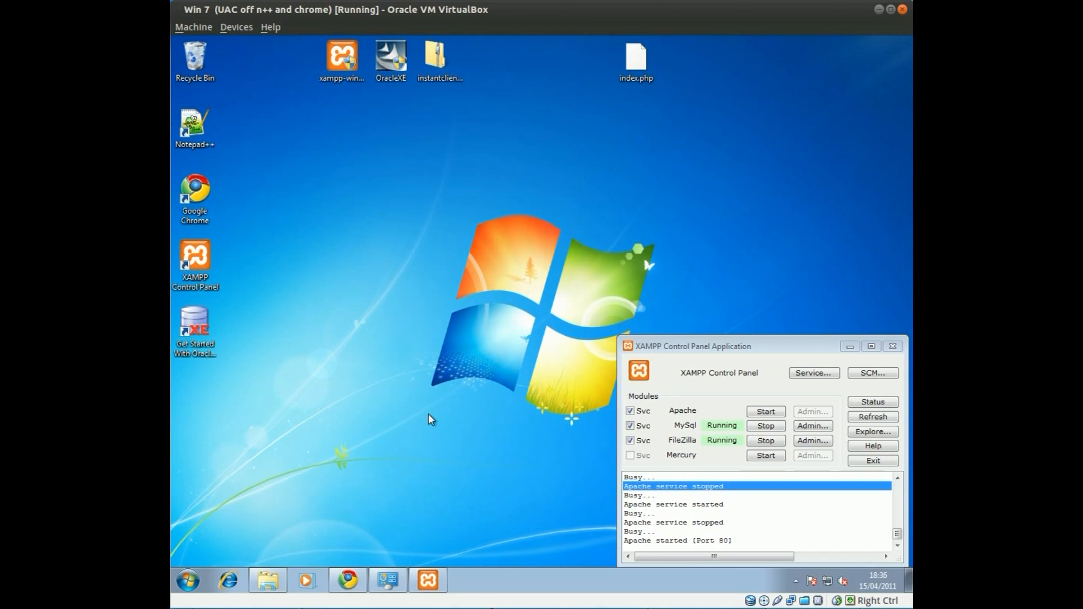
{"action": "left_click", "coordinate": [349, 583]}
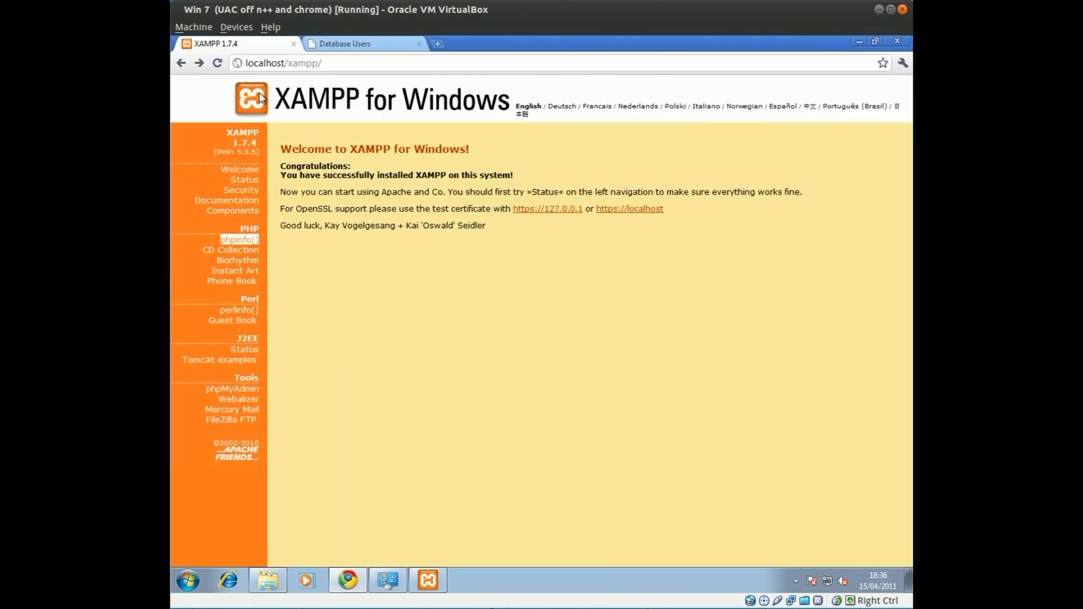
Reload localhost/xampp, confirm Apache is running in XAMPP, and reload until the welcome page appears
{"action": "left_click", "coordinate": [373, 62]}
{"action": "key", "text": "Return"}
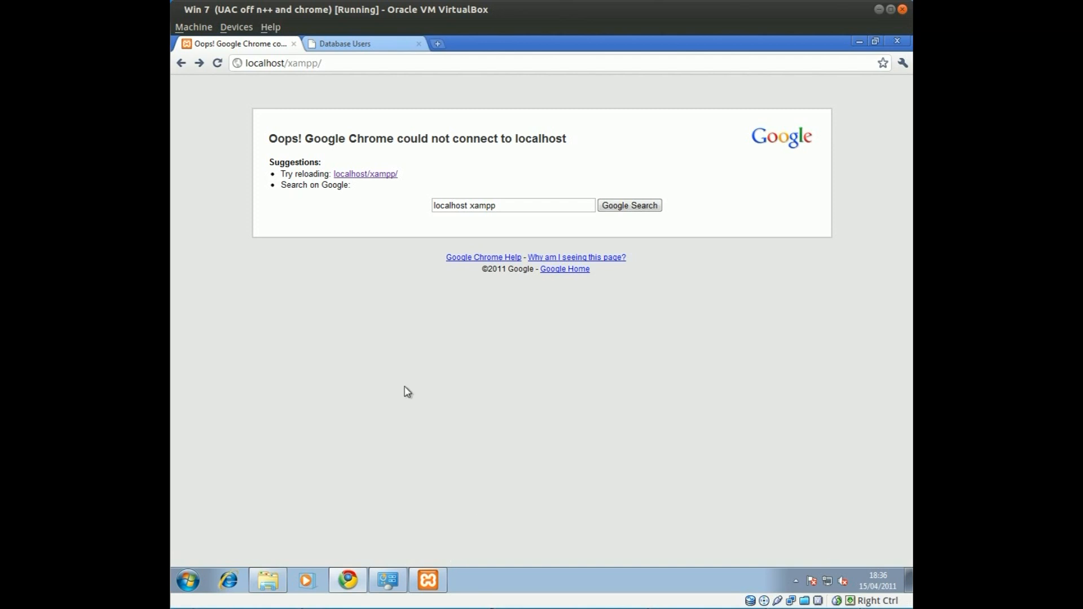
{"action": "left_click", "coordinate": [796, 580]}
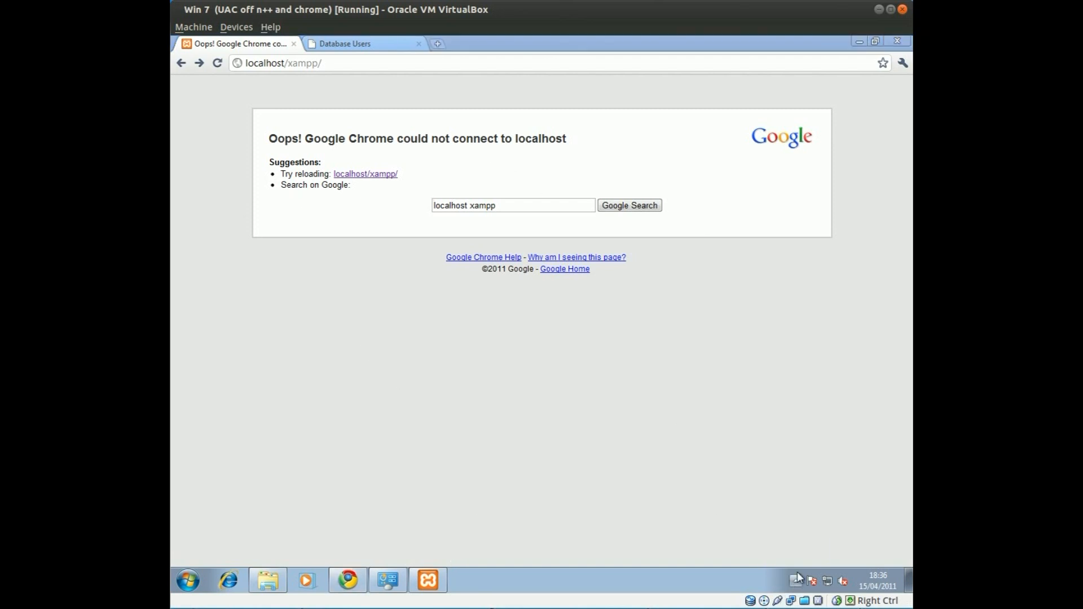
{"action": "left_click", "coordinate": [434, 577]}
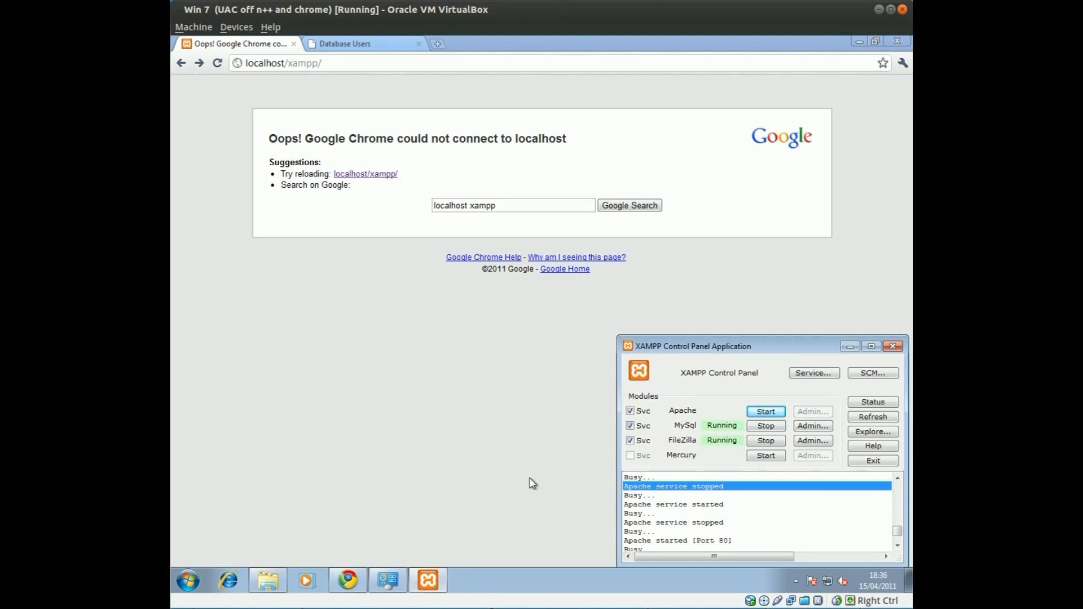
{"action": "left_click", "coordinate": [766, 532]}
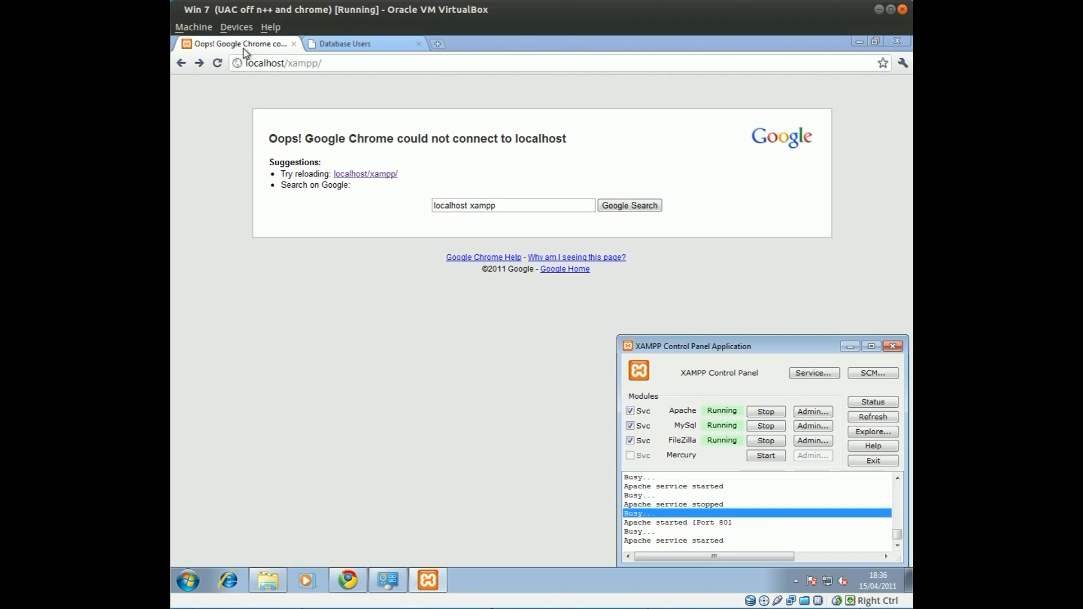
{"action": "left_click", "coordinate": [259, 66]}
{"action": "key", "text": "Return"}
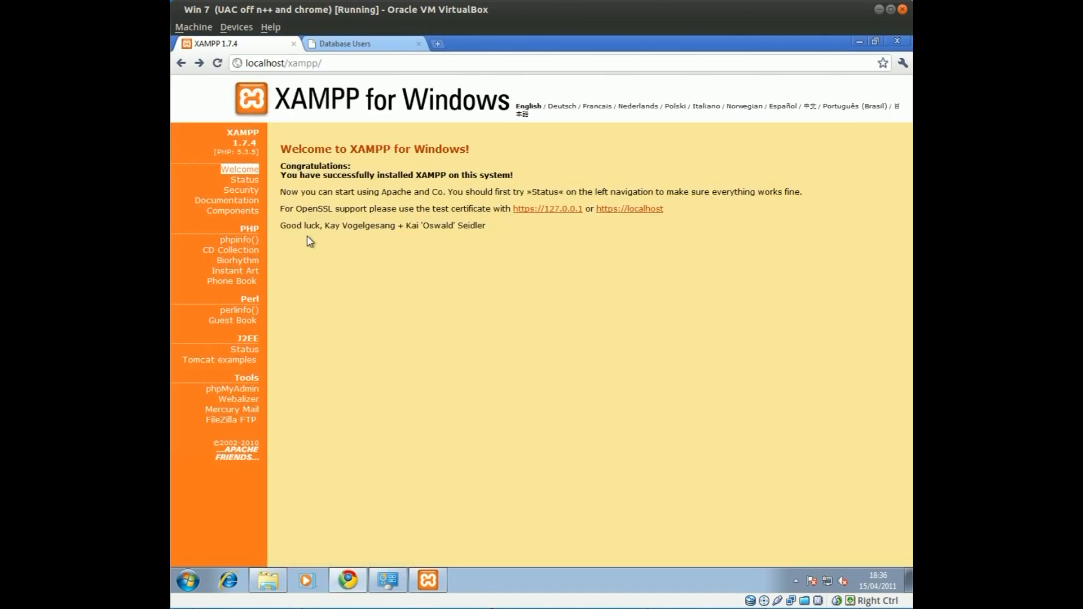
Open the phpinfo() page and review the PHP Version 5.3.5 information table
{"action": "left_click", "coordinate": [243, 240]}
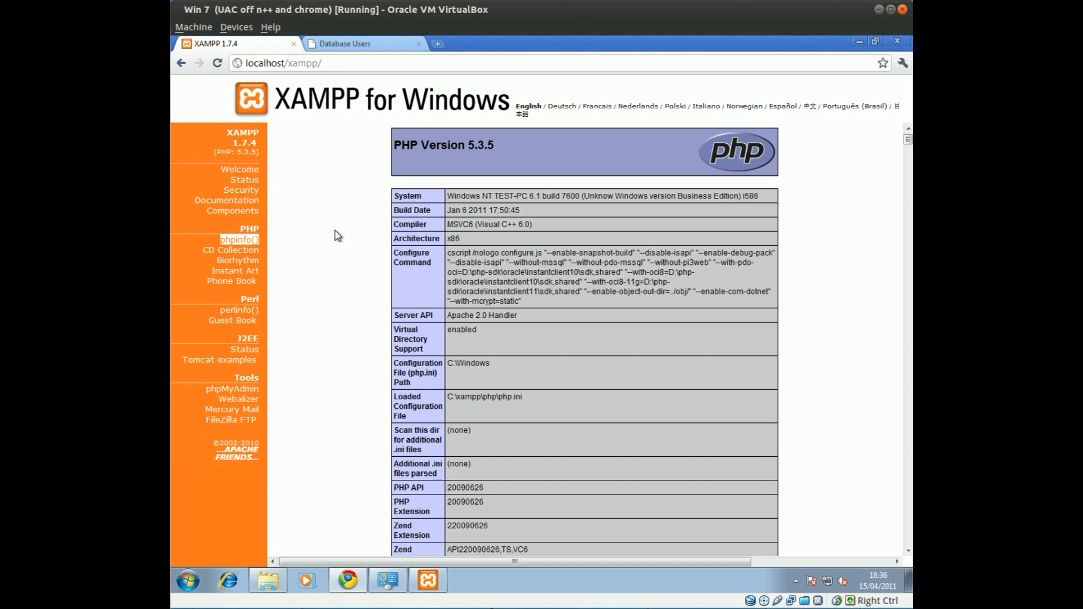
{"action": "left_click_drag", "start_coordinate": [455, 181], "coordinate": [655, 506]}
{"action": "scroll", "coordinate": [527, 385], "scroll_direction": "down", "scroll_amount": 7}
{"action": "scroll", "coordinate": [527, 381], "scroll_direction": "up", "scroll_amount": 6}
{"action": "scroll", "coordinate": [526, 378], "scroll_direction": "up", "scroll_amount": 1}
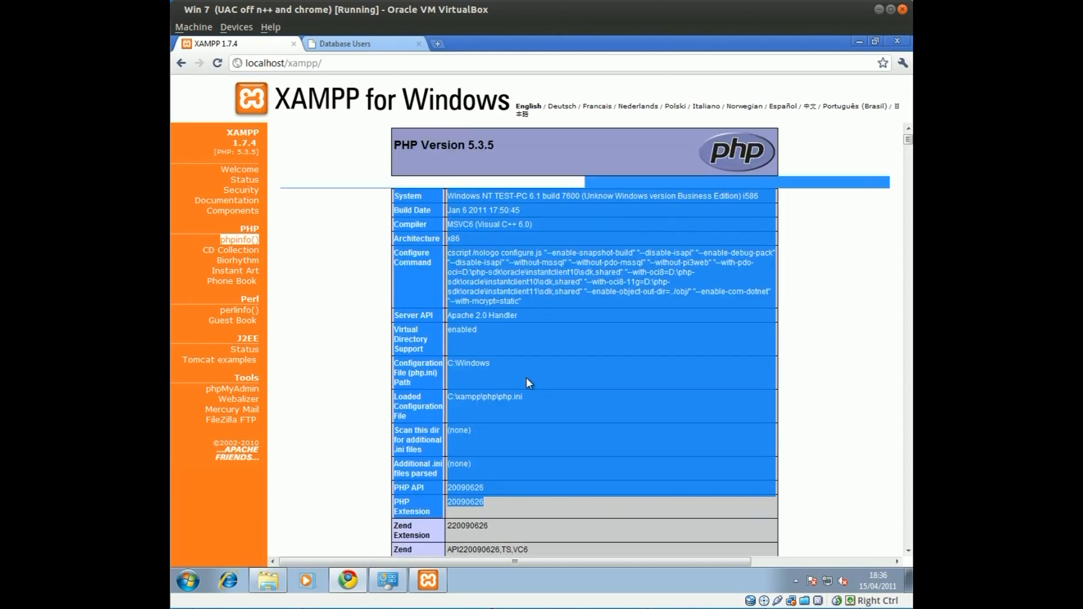
Check the XAMPP Control Panel and open a Windows Explorer window
{"action": "left_click", "coordinate": [428, 581]}
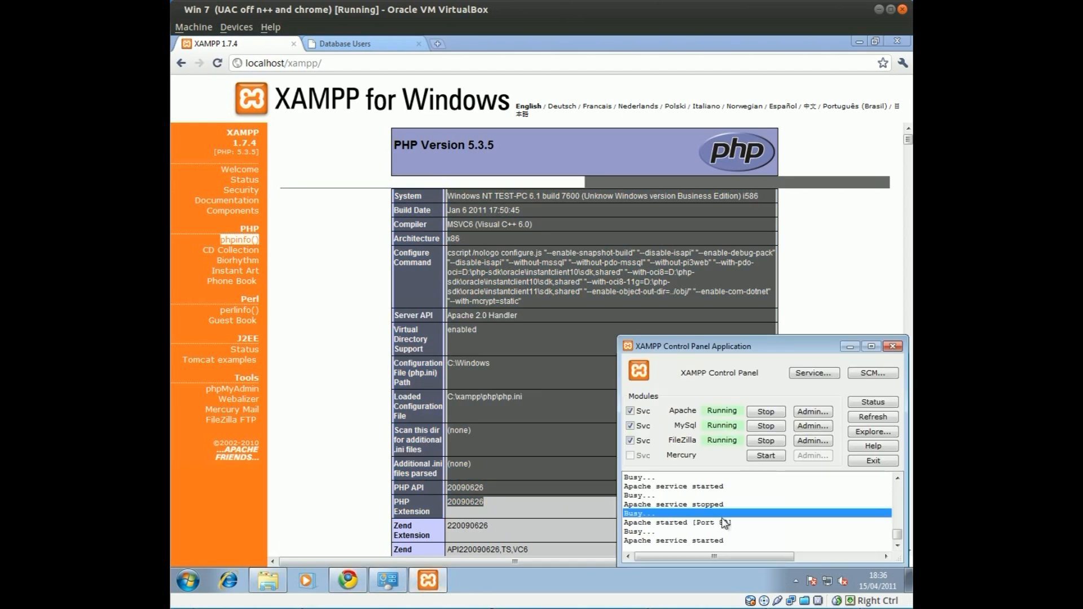
{"action": "left_click", "coordinate": [712, 533]}
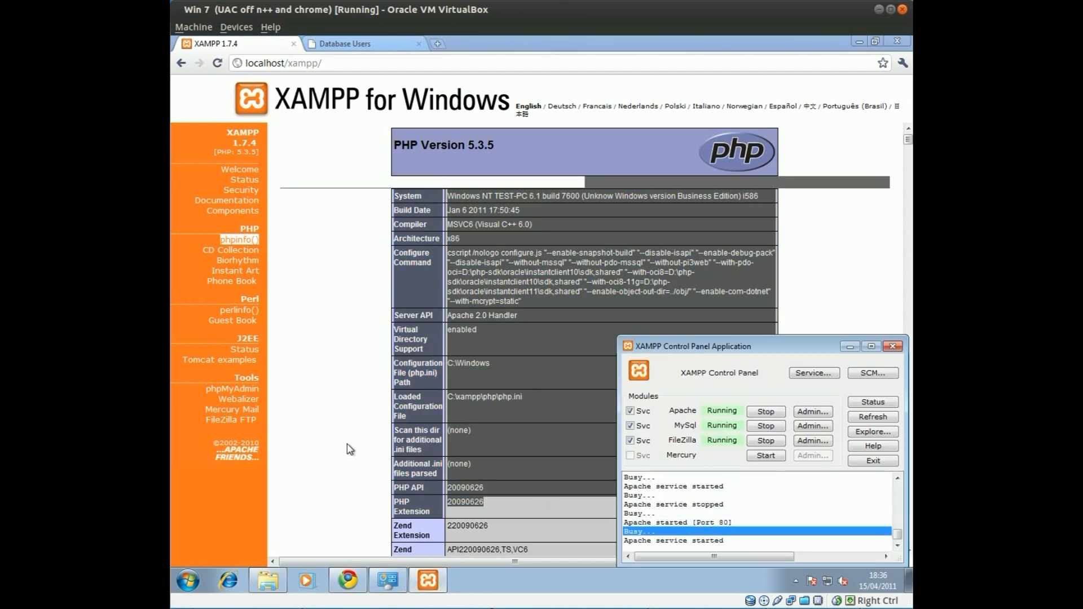
{"action": "left_click", "coordinate": [268, 581]}
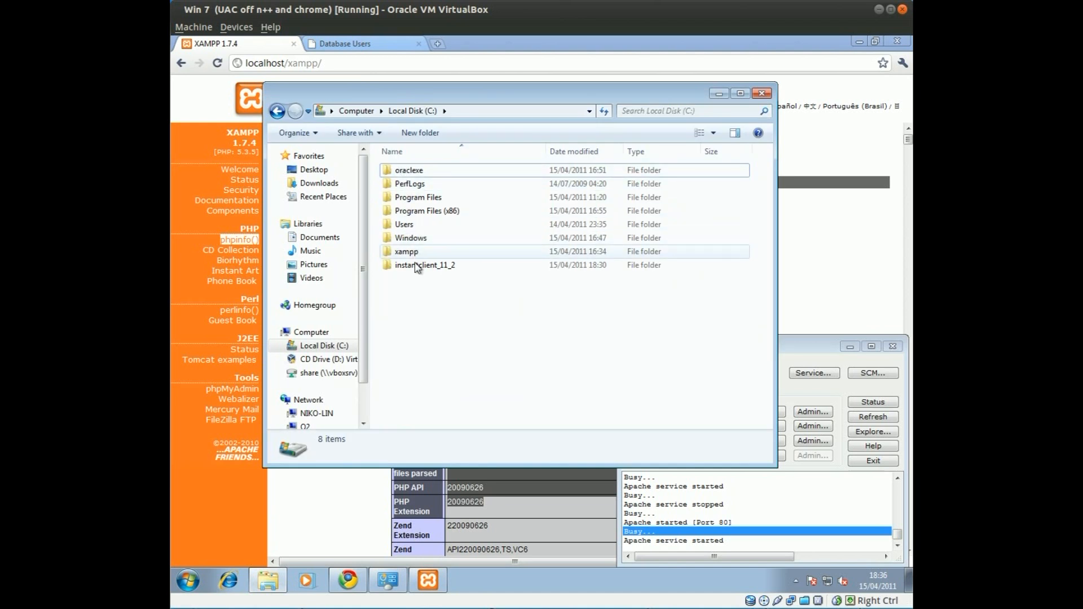
Open the C:\xampp folder in Explorer, look through it, and minimize the window
{"action": "left_click", "coordinate": [408, 255]}
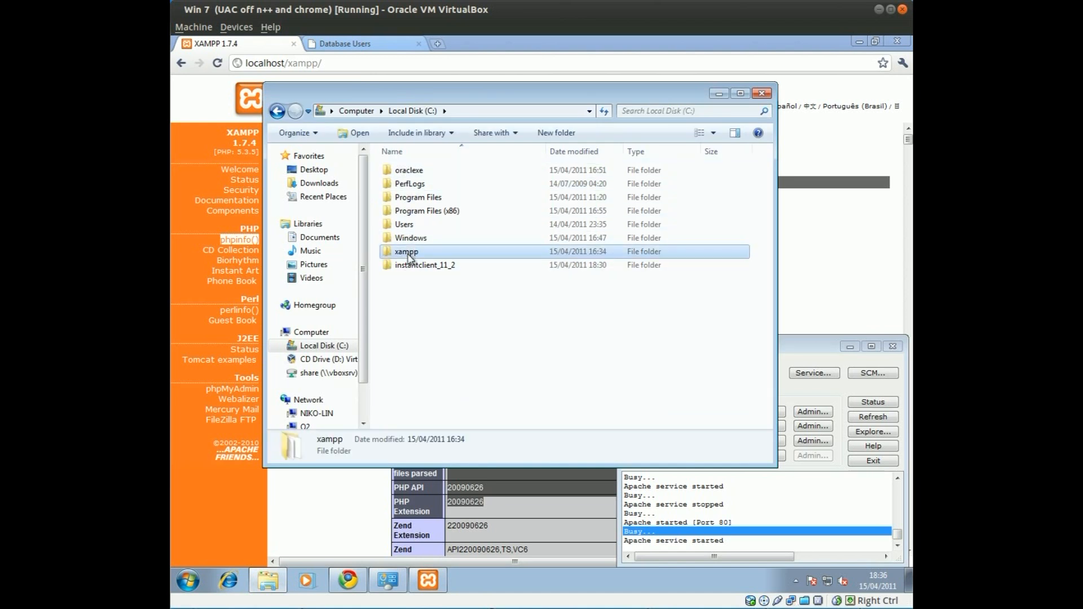
{"action": "double_click", "coordinate": [409, 256]}
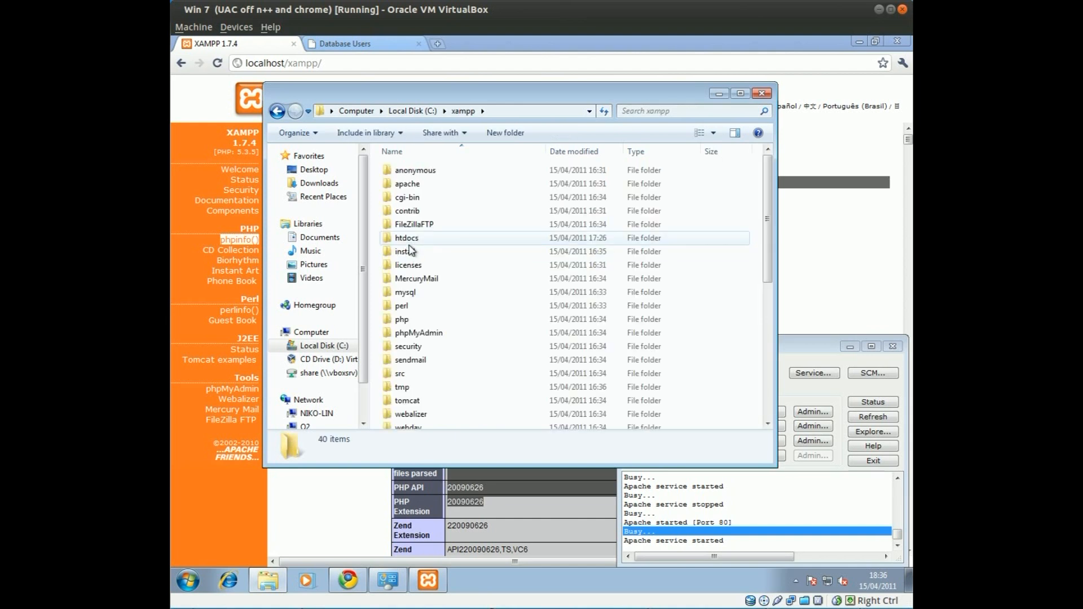
{"action": "scroll", "coordinate": [418, 377], "scroll_direction": "down", "scroll_amount": 1}
{"action": "scroll", "coordinate": [418, 376], "scroll_direction": "down", "scroll_amount": 1}
{"action": "scroll", "coordinate": [419, 376], "scroll_direction": "up", "scroll_amount": 2}
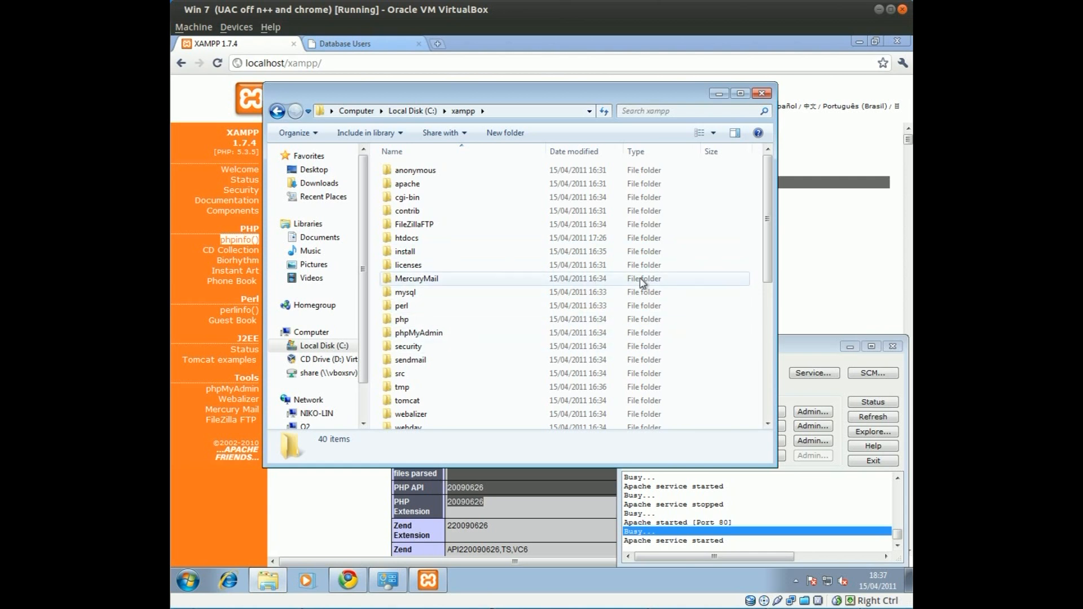
{"action": "left_click", "coordinate": [717, 93]}
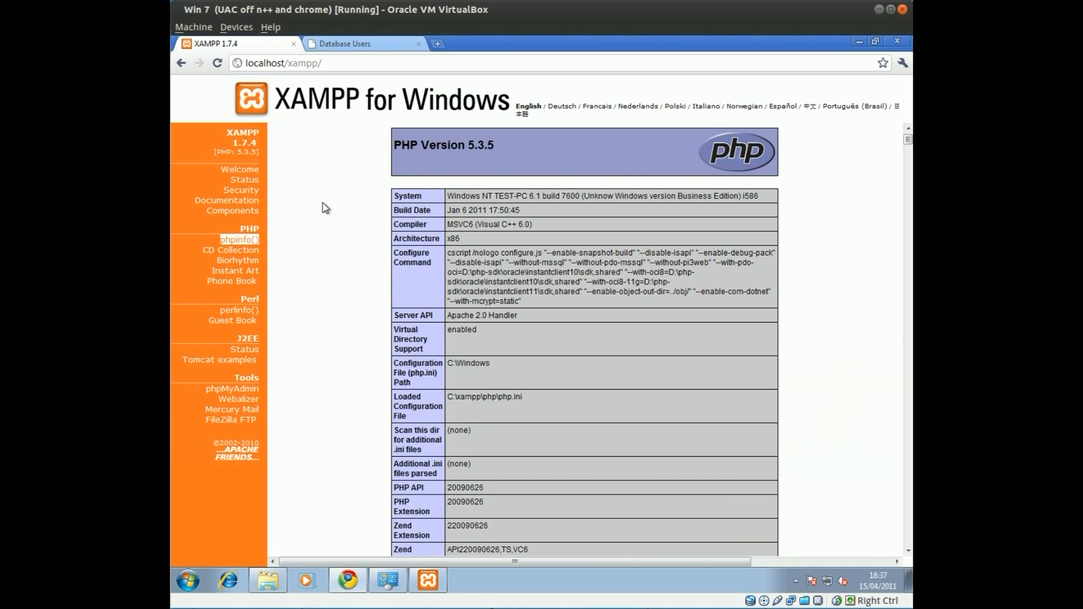
Switch Chrome to the Oracle Database Users tab and back to the phpinfo tab
{"action": "scroll", "coordinate": [379, 269], "scroll_direction": "down", "scroll_amount": 8}
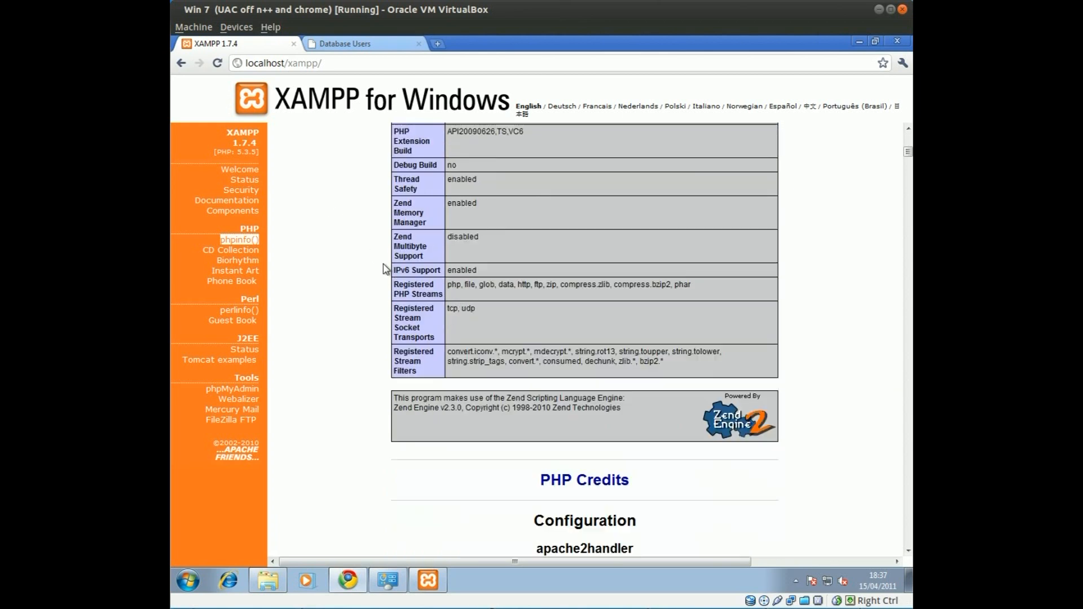
{"action": "scroll", "coordinate": [379, 270], "scroll_direction": "up", "scroll_amount": 8}
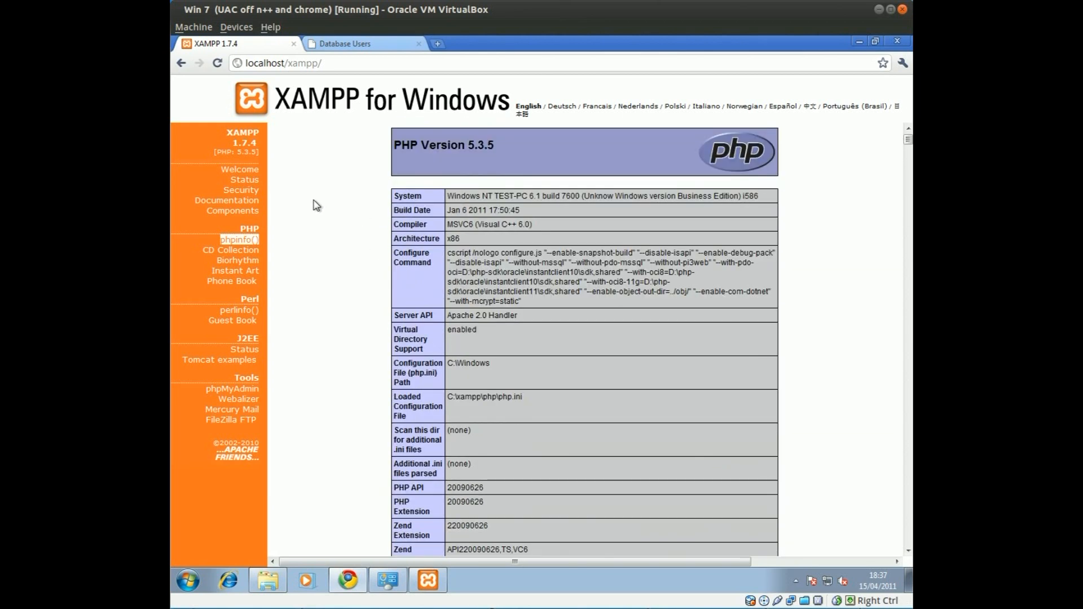
{"action": "left_click", "coordinate": [356, 43]}
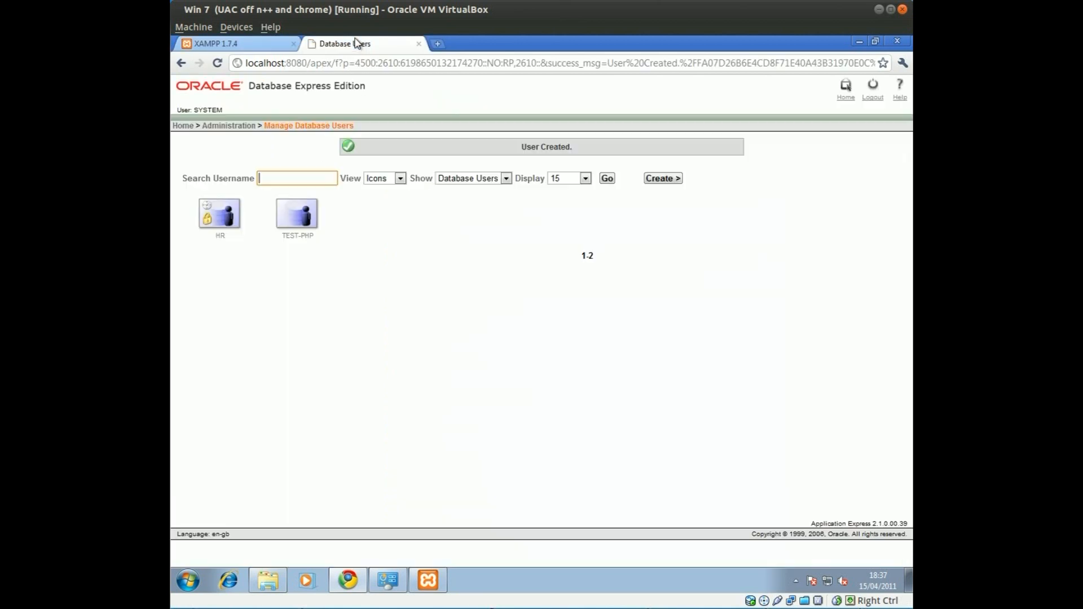
{"action": "left_click", "coordinate": [270, 45]}
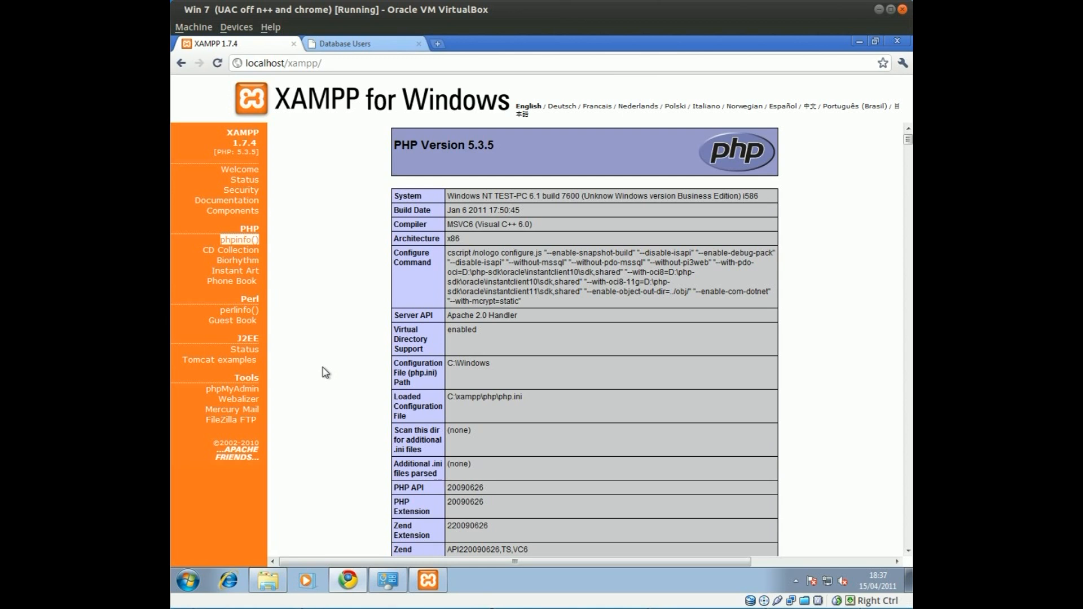
Search the Start menu for sqlplus, launch SQL*Plus, and minimize Chrome
{"action": "left_click", "coordinate": [188, 581]}
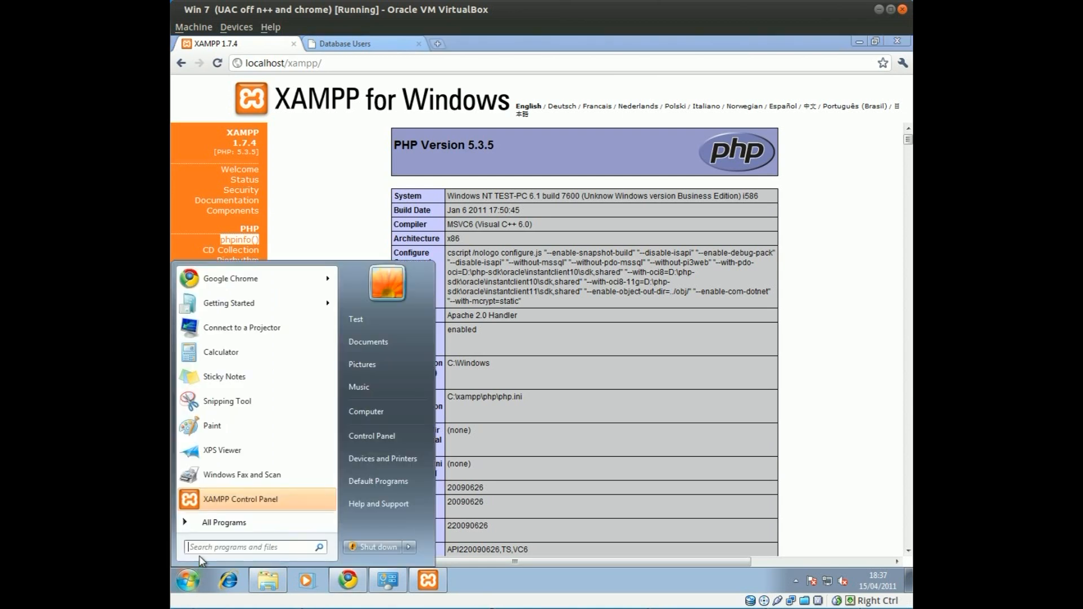
{"action": "type", "text": "swi"}
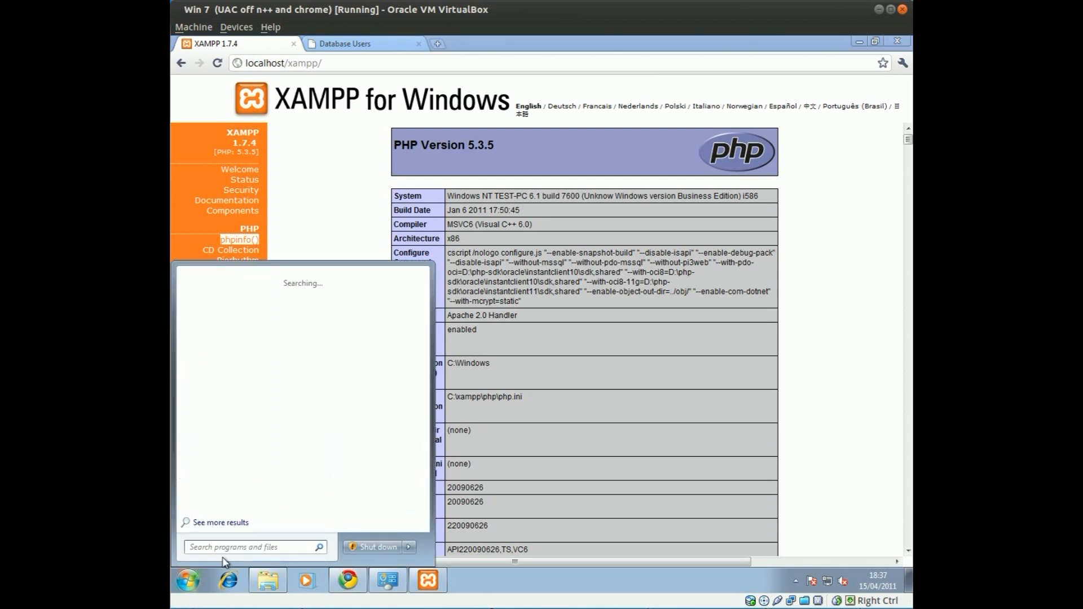
{"action": "key", "text": "BackSpace"}
{"action": "key", "text": "BackSpace"}
{"action": "type", "text": "ql"}
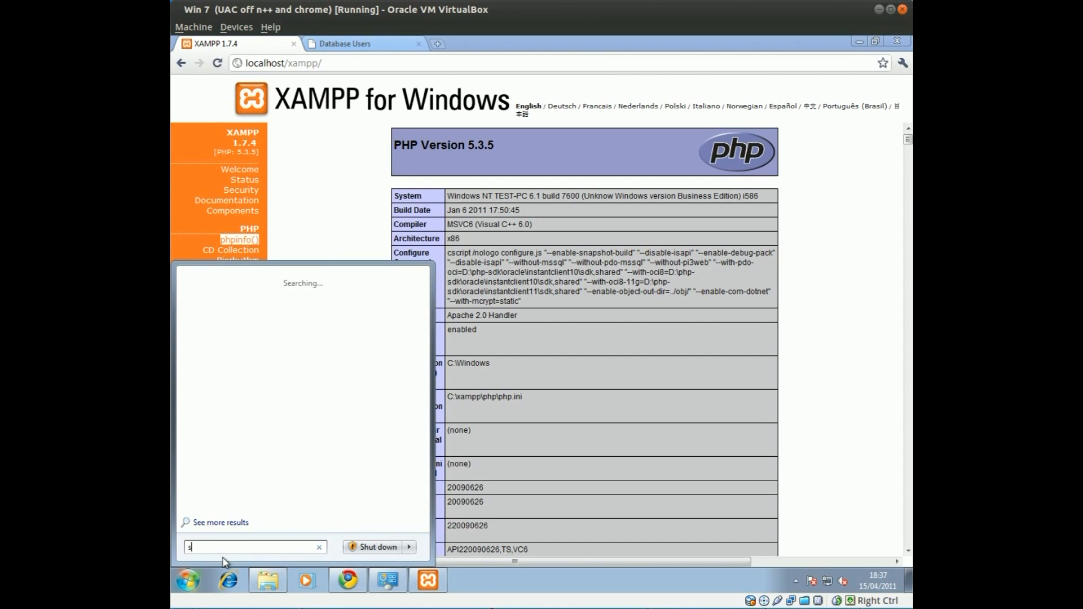
{"action": "type", "text": "plus"}
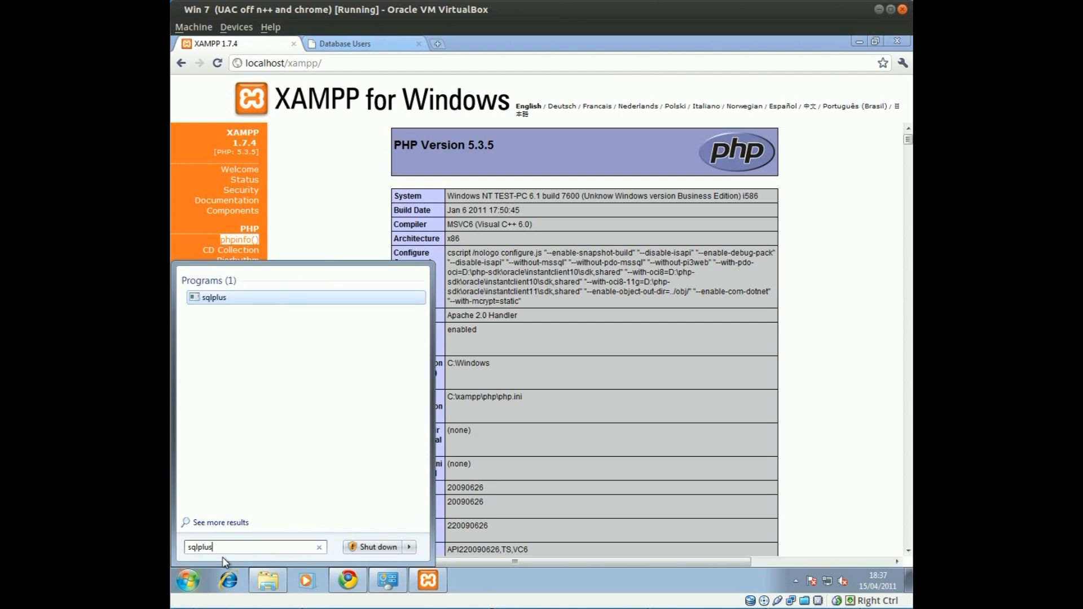
{"action": "left_click", "coordinate": [214, 298]}
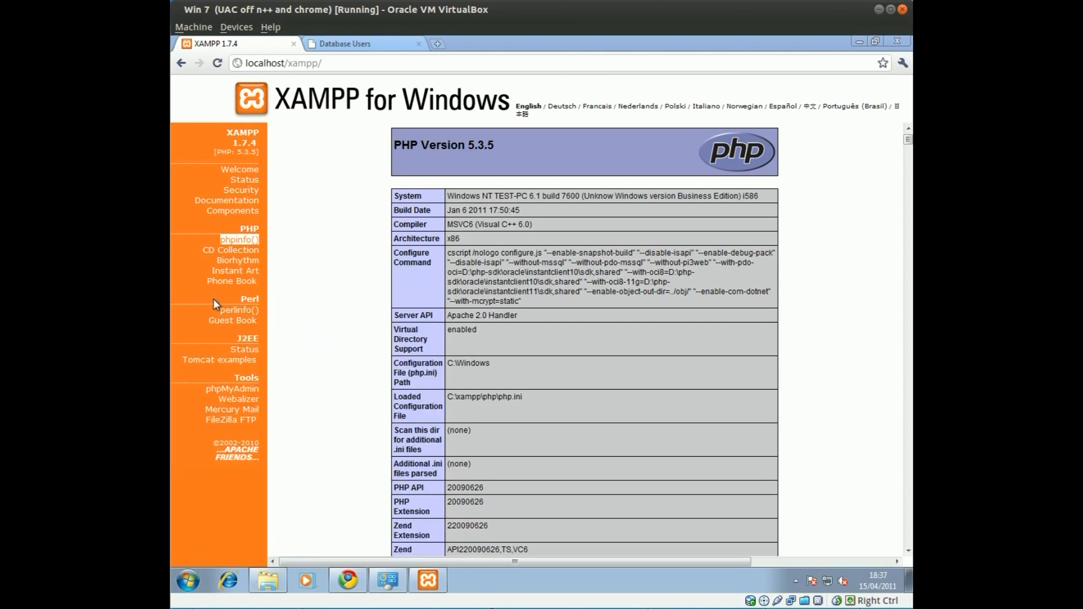
{"action": "left_click", "coordinate": [857, 44]}
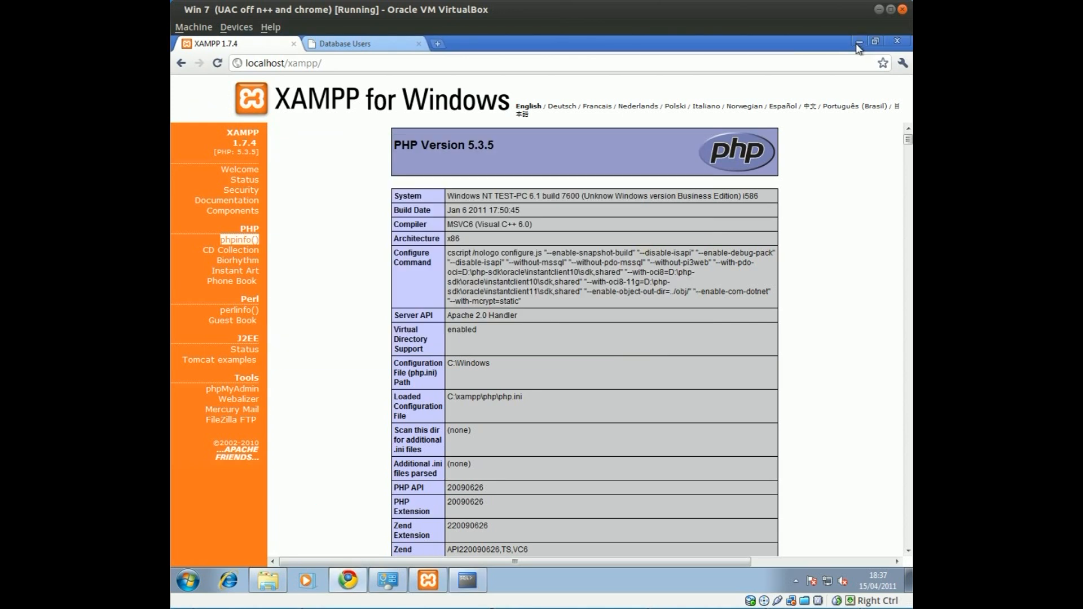
{"action": "left_click", "coordinate": [858, 44]}
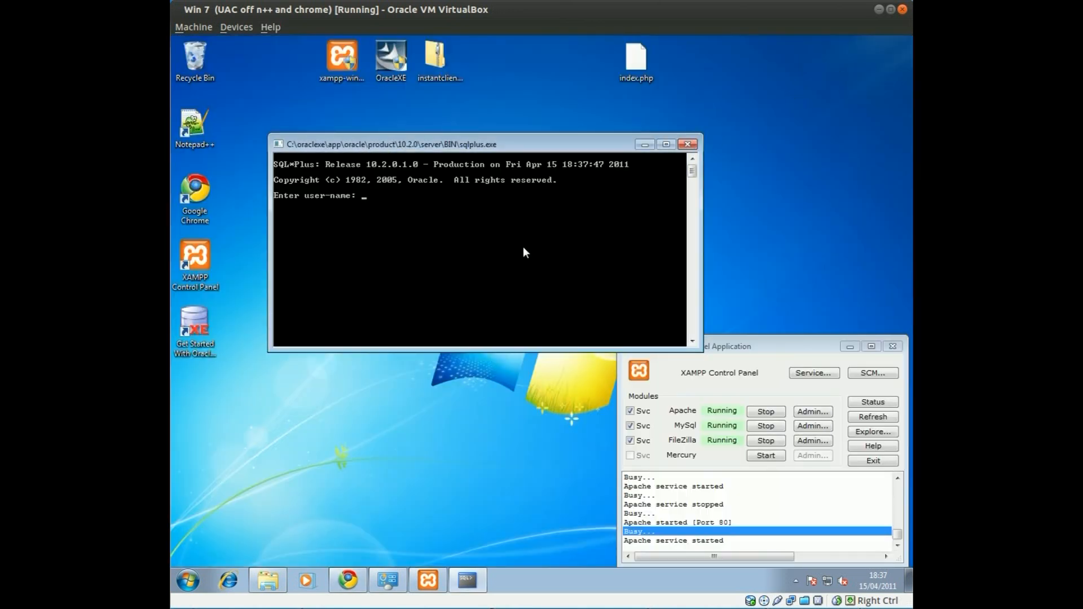
Log in with the test user's name and password, then begin CREATE TABLE names( name varchar2(200),
{"action": "type", "text": "connect"}
{"action": "key", "text": "Escape"}
{"action": "type", "text": "test-php"}
{"action": "key", "text": "Return"}
{"action": "key", "text": "Return"}
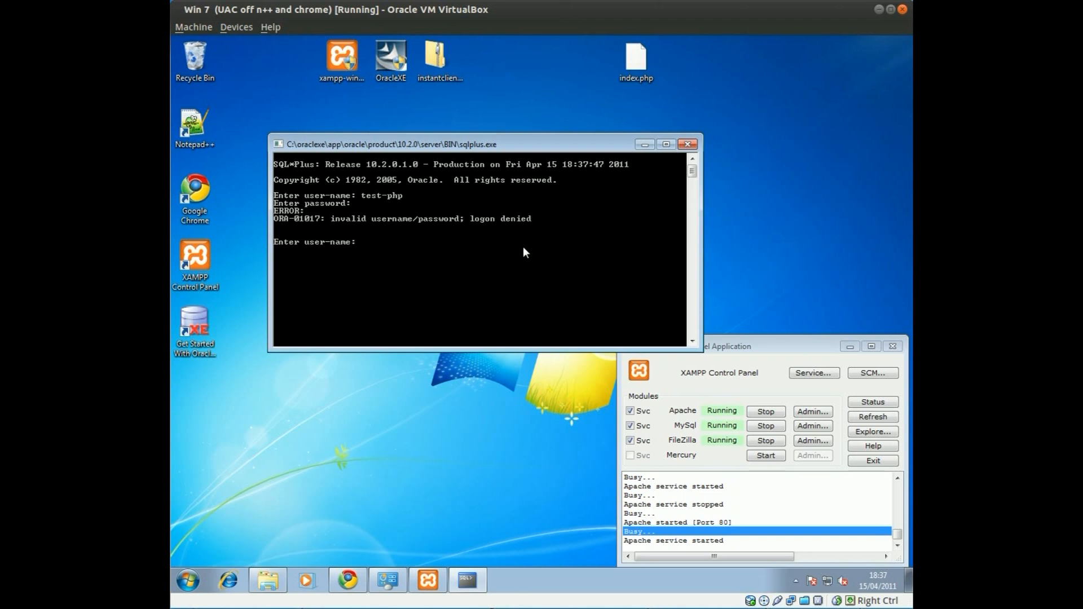
{"action": "type", "text": "test-php"}
{"action": "key", "text": "Return"}
{"action": "key", "text": "Return"}
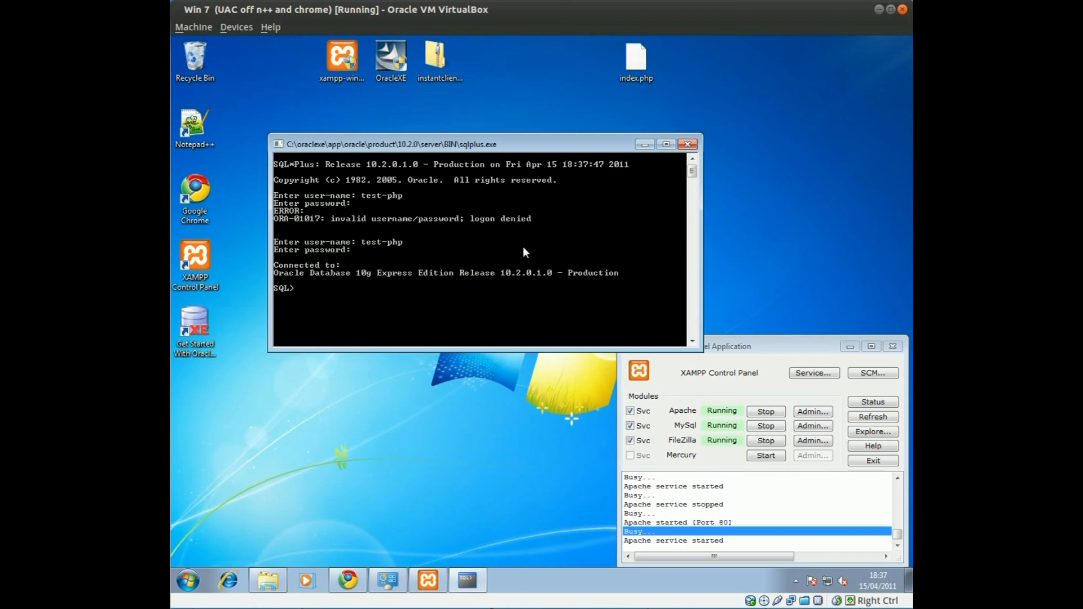
{"action": "type", "text": "CREATE TABLE names("}
{"action": "key", "text": "Return"}
{"action": "key", "text": "Tab"}
{"action": "type", "text": "name varchar2(200"}
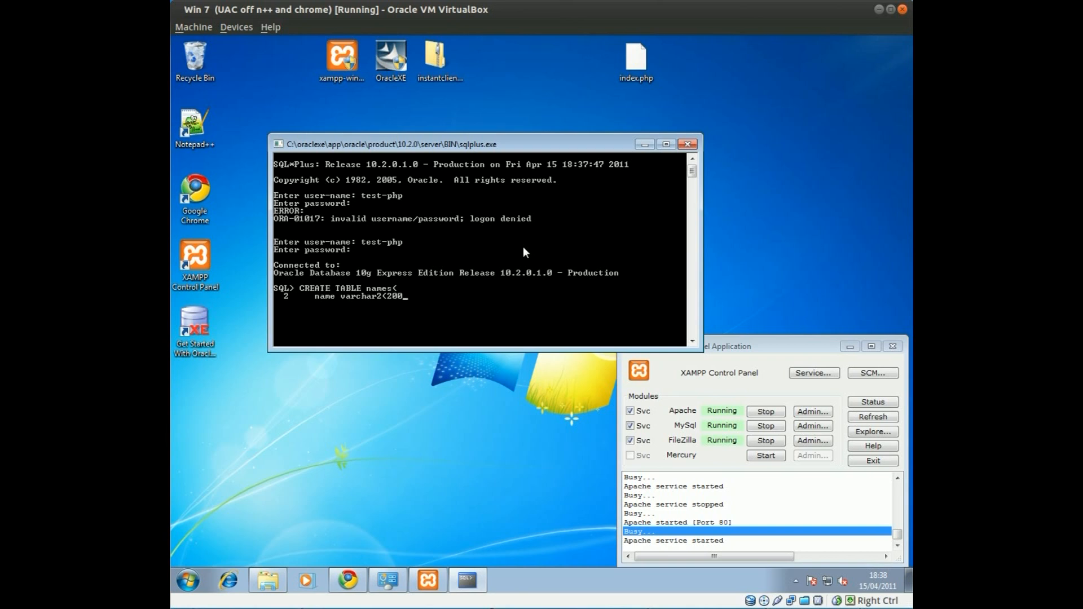
{"action": "type", "text": "),"}
Add the rating number column after name varchar2(200) and run the CREATE TABLE for names
{"action": "key", "text": "Return"}
{"action": "type", "text": "rata"}
{"action": "key", "text": "BackSpace"}
{"action": "type", "text": "ing "}
{"action": "type", "text": "number"}
{"action": "type", "text": ","}
{"action": "type", "text": ";"}
{"action": "key", "text": "Return"}
Insert a first row into names with a person's name and rating 5
{"action": "type", "text": "INSERT I"}
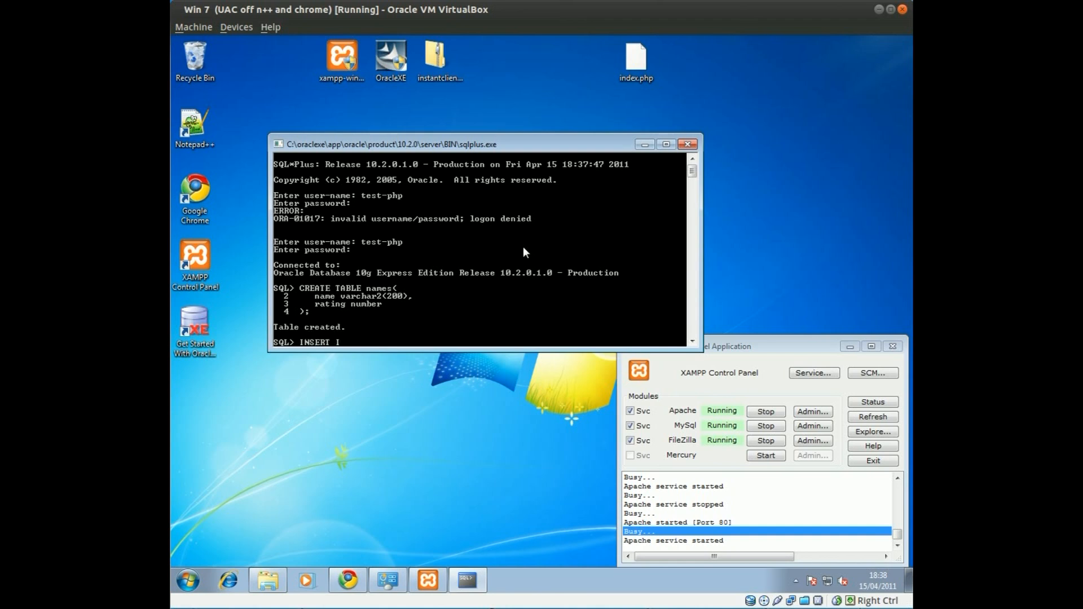
{"action": "type", "text": "NTO names (name, rath"}
{"action": "key", "text": "BackSpace"}
{"action": "type", "text": "ing"}
{"action": "type", "text": " VALUES"}
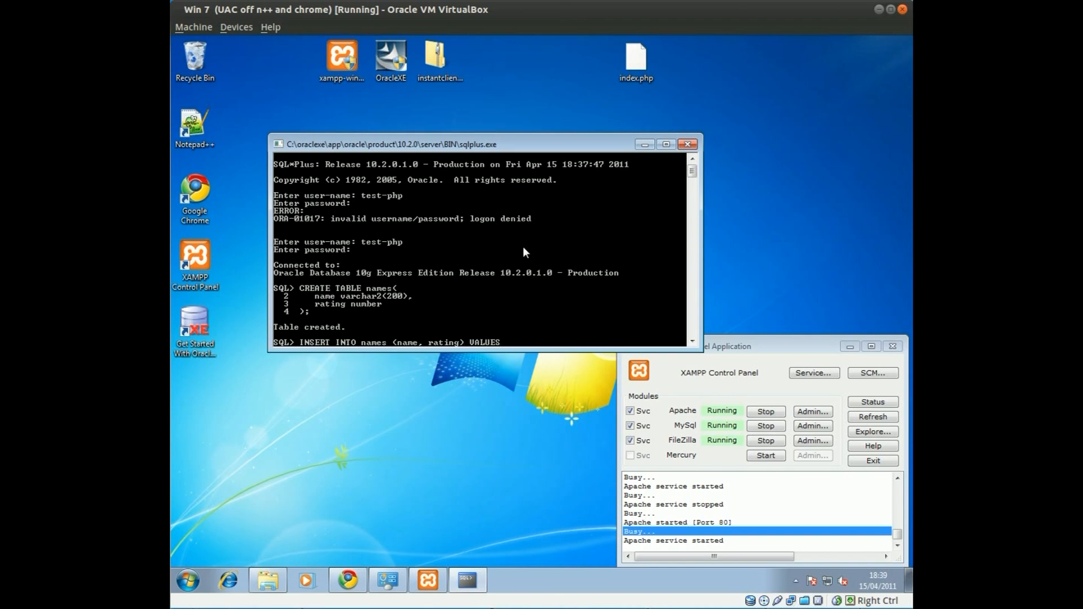
{"action": "type", "text": " ("}
{"action": "type", "text": ")"}
{"action": "type", "text": "'Paul', '5');"}
{"action": "key", "text": "Return"}
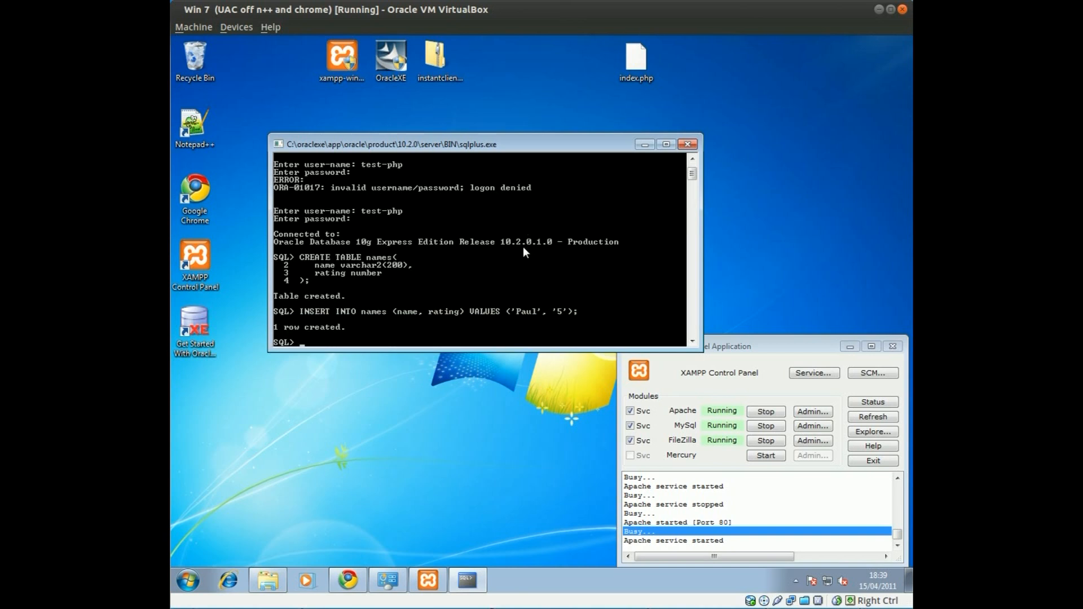
Reuse the previous INSERT to add a second person's row with rating 2
{"action": "key", "text": "Up"}
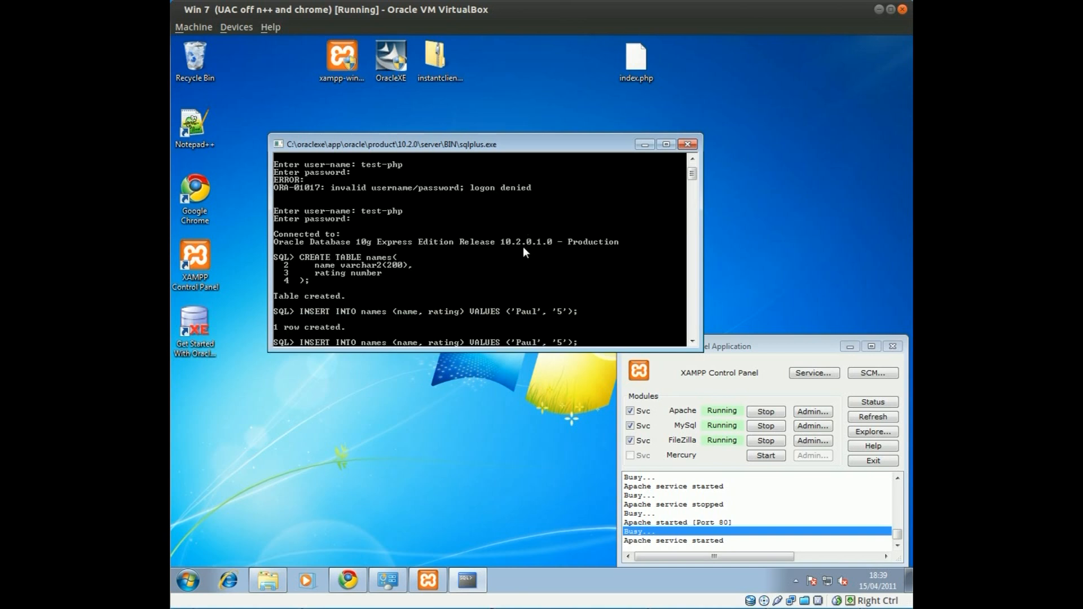
{"action": "key", "text": "Left"}
{"action": "key", "text": "Left"}
{"action": "key", "text": "Left"}
{"action": "key", "text": "Left"}
{"action": "key", "text": "Left"}
{"action": "key", "text": "BackSpace"}
{"action": "key", "text": "BackSpace"}
{"action": "key", "text": "BackSpace"}
{"action": "key", "text": "Delete"}
{"action": "type", "text": "B"}
{"action": "key", "text": "BackSpace"}
{"action": "key", "text": "BackSpace"}
{"action": "type", "text": "Vicky"}
{"action": "key", "text": "Delete"}
{"action": "type", "text": "2"}
{"action": "key", "text": "Return"}
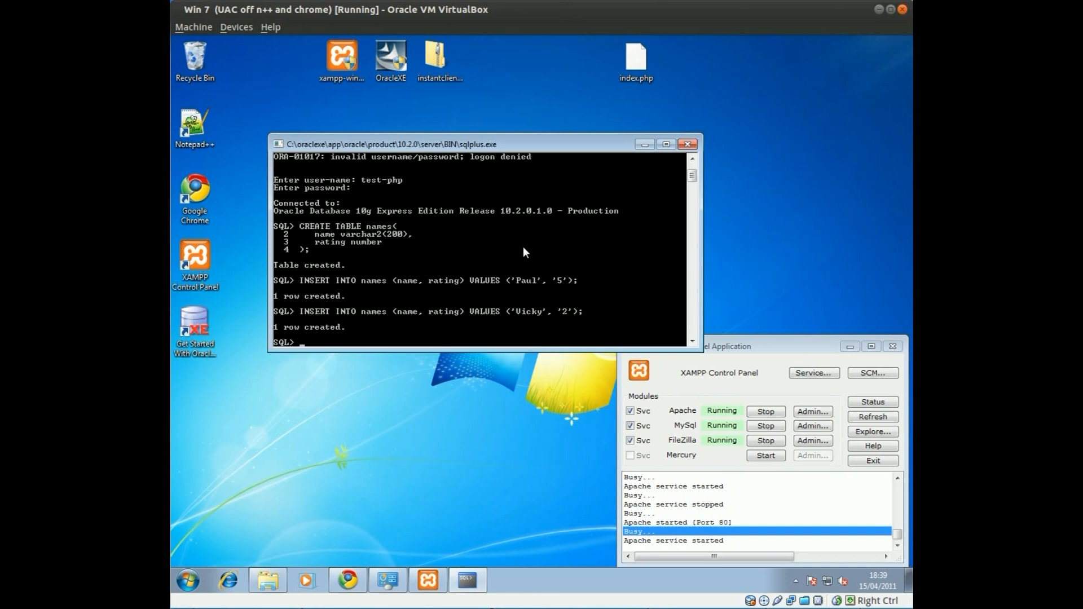
Commit the inserted rows and move the SQL*Plus console aside
{"action": "type", "text": "COMMIT"}
{"action": "key", "text": "Return"}
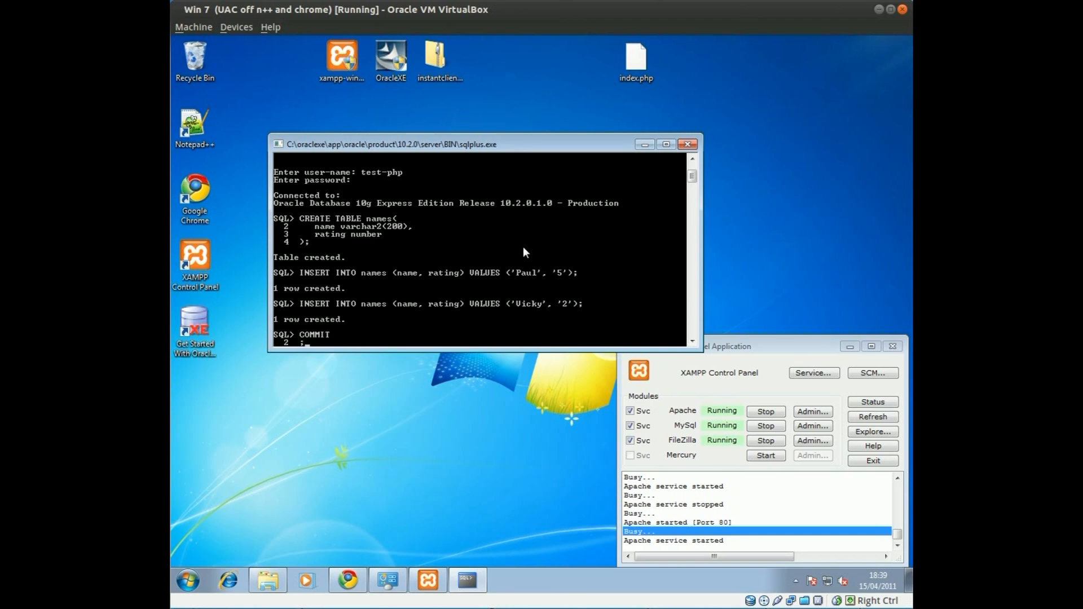
{"action": "key", "text": "Return"}
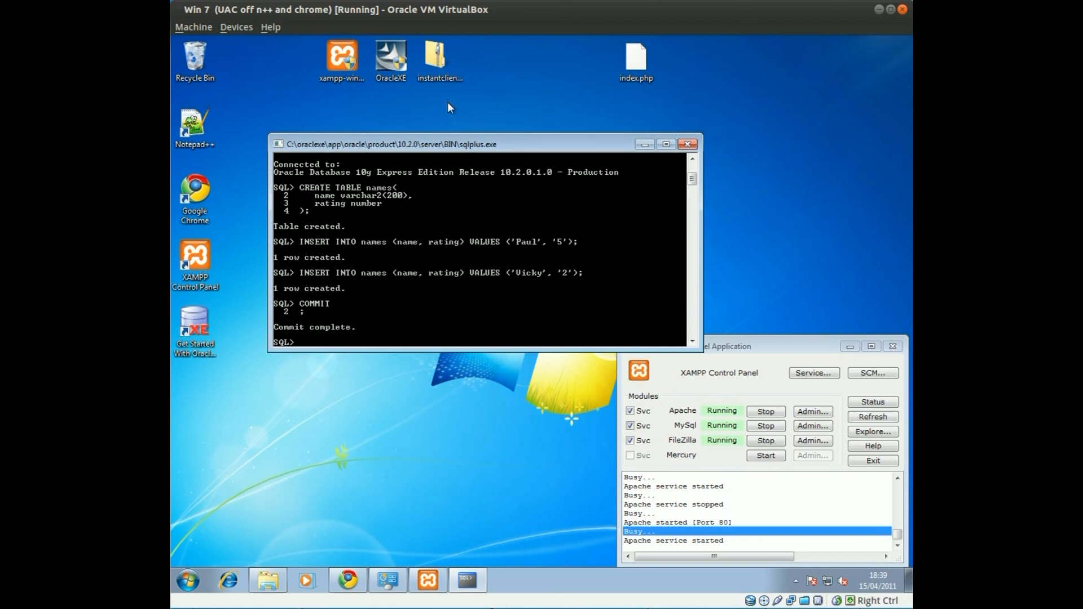
{"action": "left_click_drag", "start_coordinate": [460, 142], "coordinate": [383, 241]}
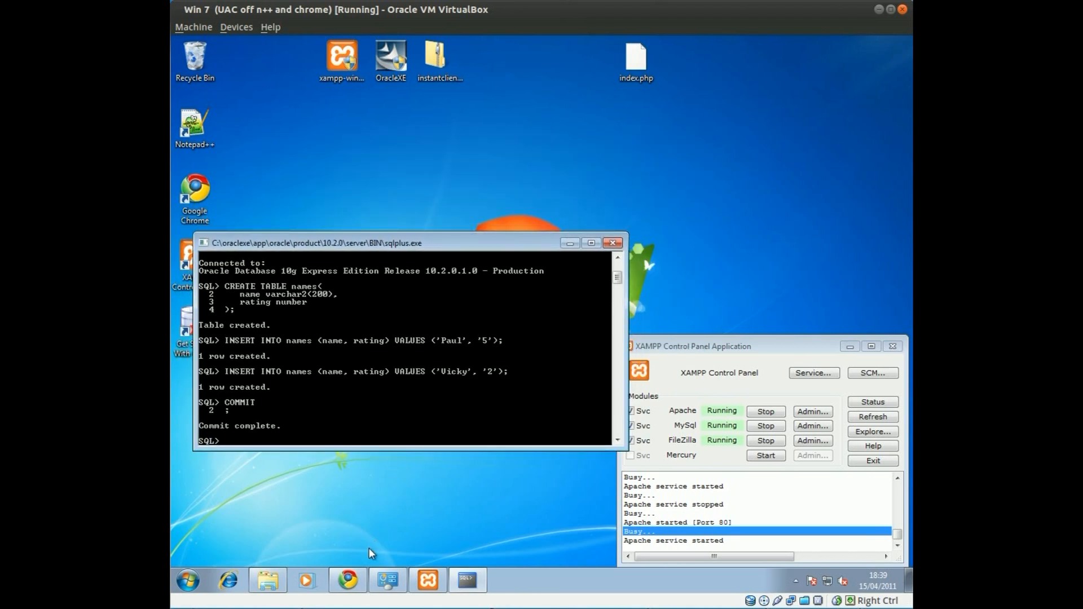
{"action": "left_click", "coordinate": [428, 579]}
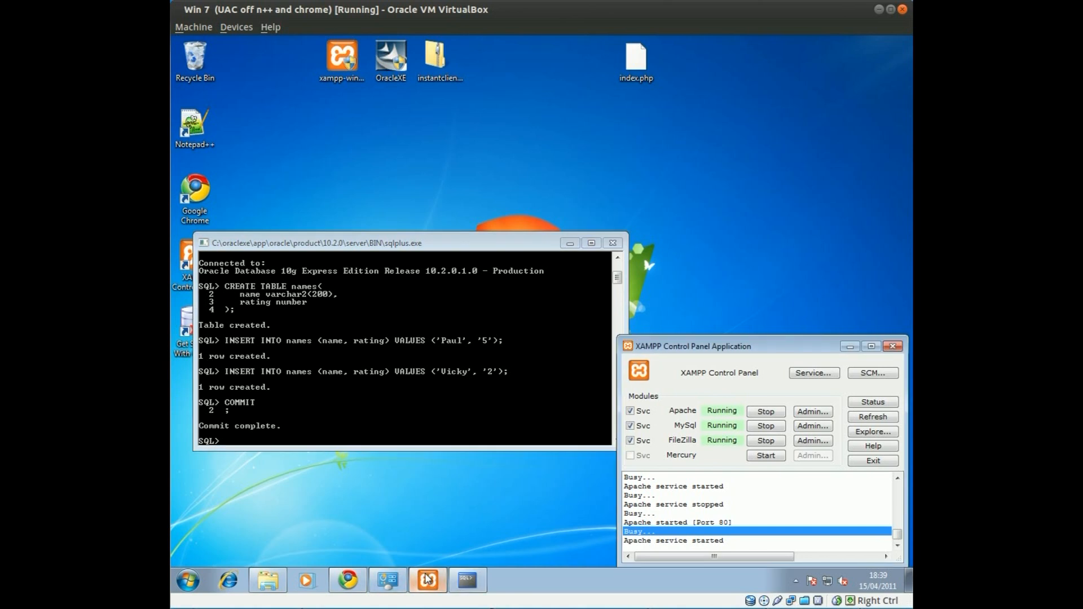
Minimize Chrome, copy index.php from the desktop, and minimize the SQL*Plus console
{"action": "left_click", "coordinate": [348, 580]}
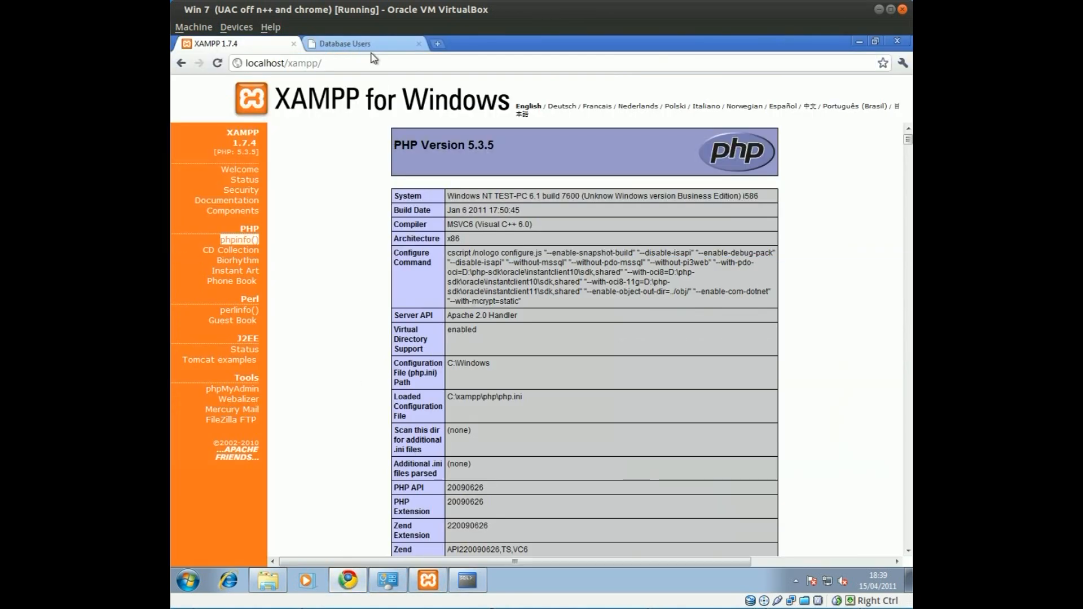
{"action": "left_click", "coordinate": [857, 38]}
{"action": "double_click", "coordinate": [636, 59]}
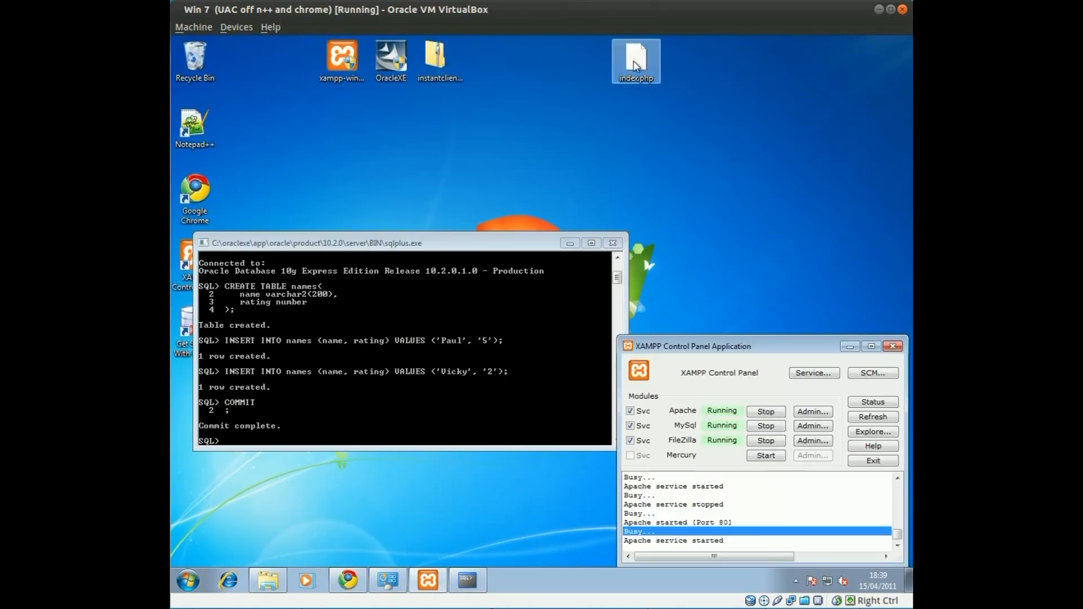
{"action": "right_click", "coordinate": [633, 59]}
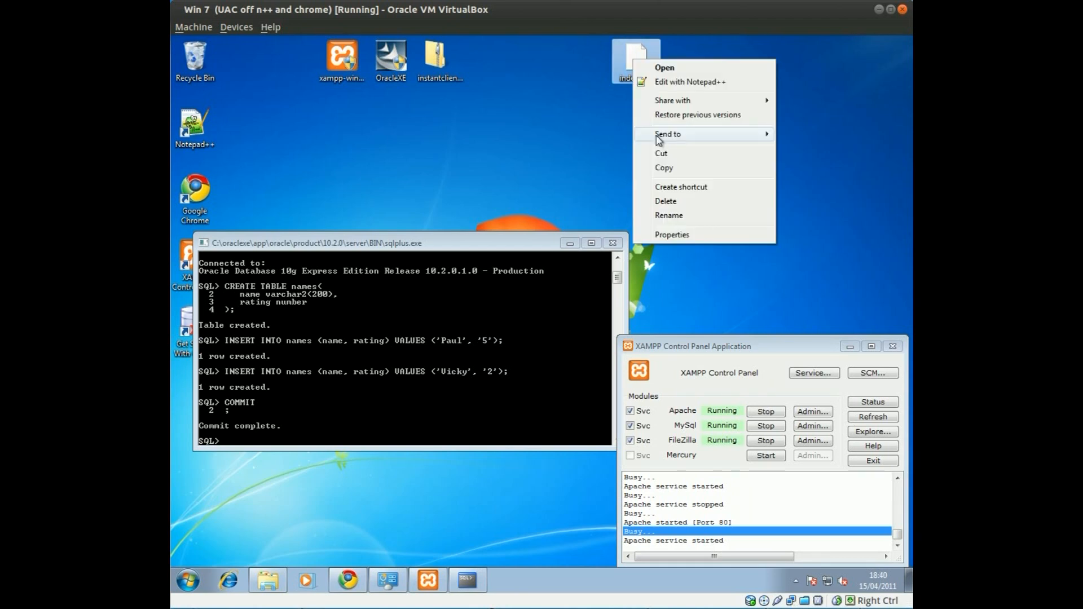
{"action": "left_click", "coordinate": [671, 166]}
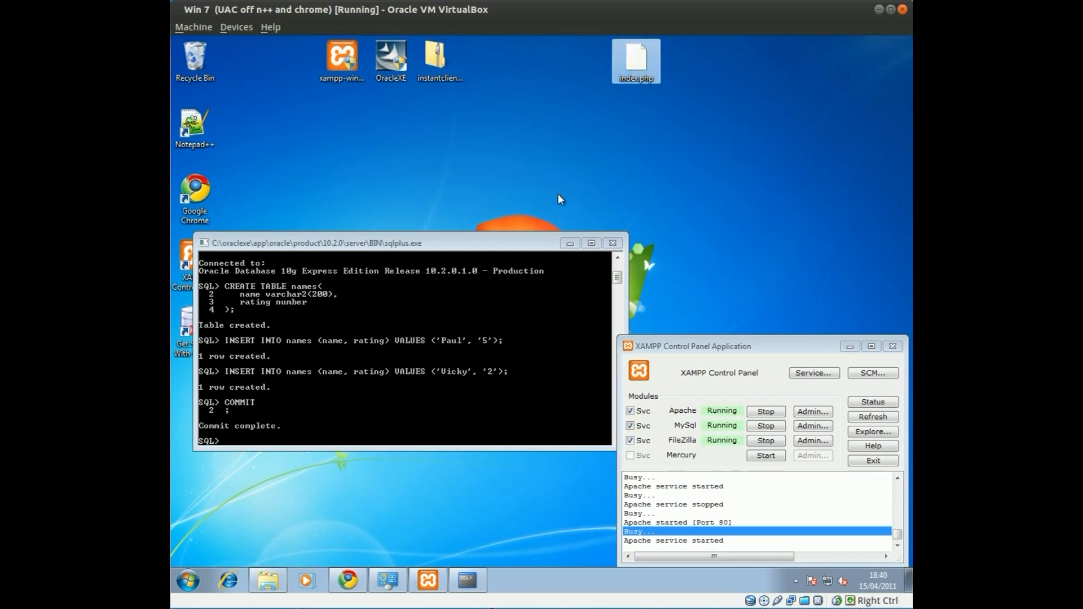
{"action": "left_click", "coordinate": [564, 244]}
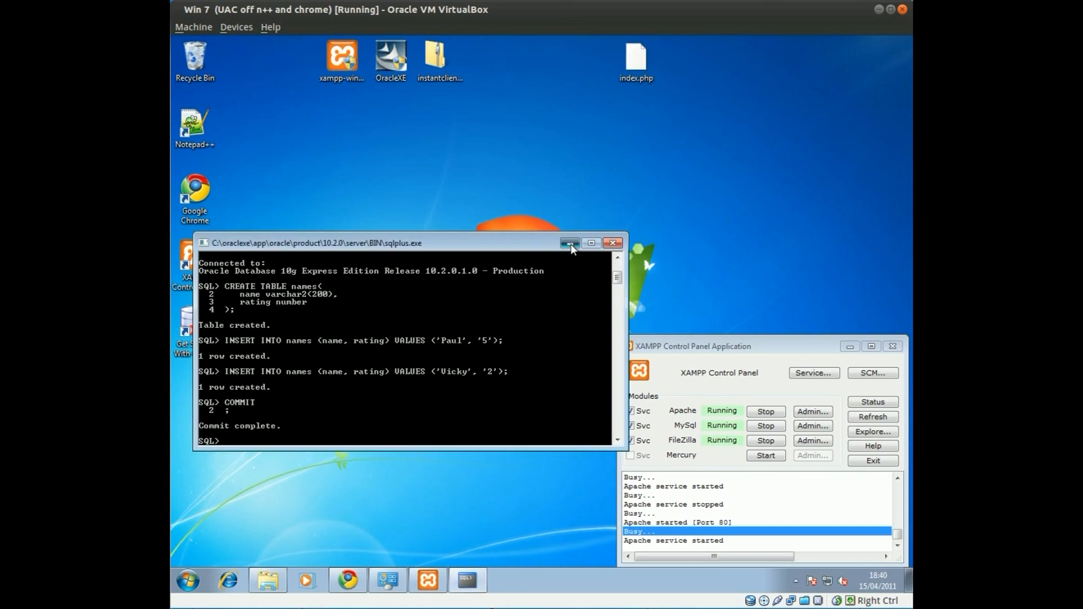
{"action": "left_click", "coordinate": [570, 243]}
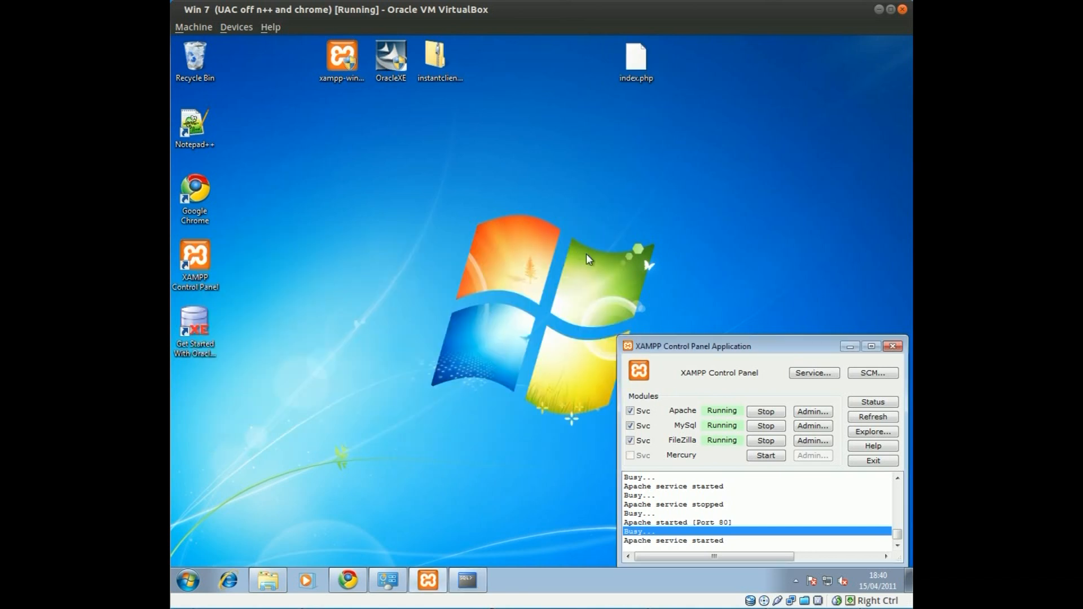
Browse Explorer to C:\xampp\htdocs and bring that folder window to the front
{"action": "left_click", "coordinate": [188, 580]}
{"action": "left_click", "coordinate": [383, 410]}
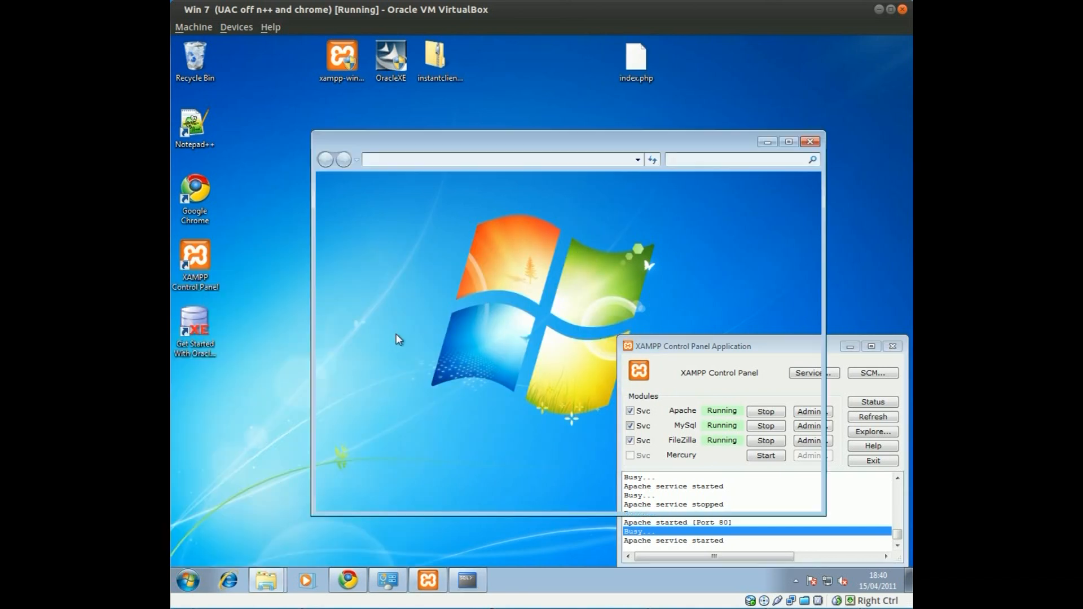
{"action": "double_click", "coordinate": [460, 231]}
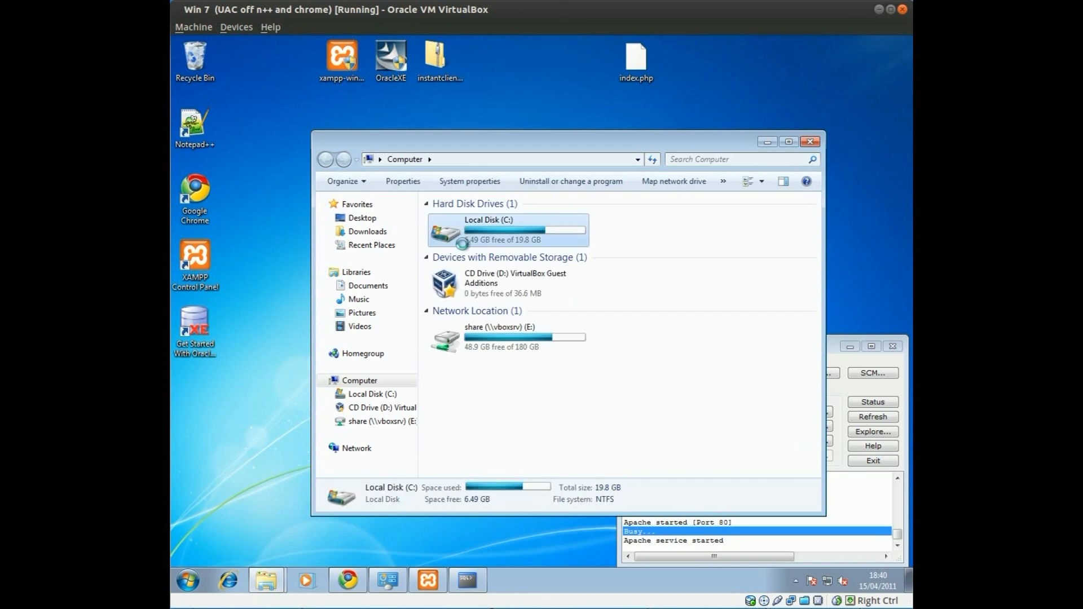
{"action": "left_click", "coordinate": [459, 314]}
{"action": "double_click", "coordinate": [458, 315]}
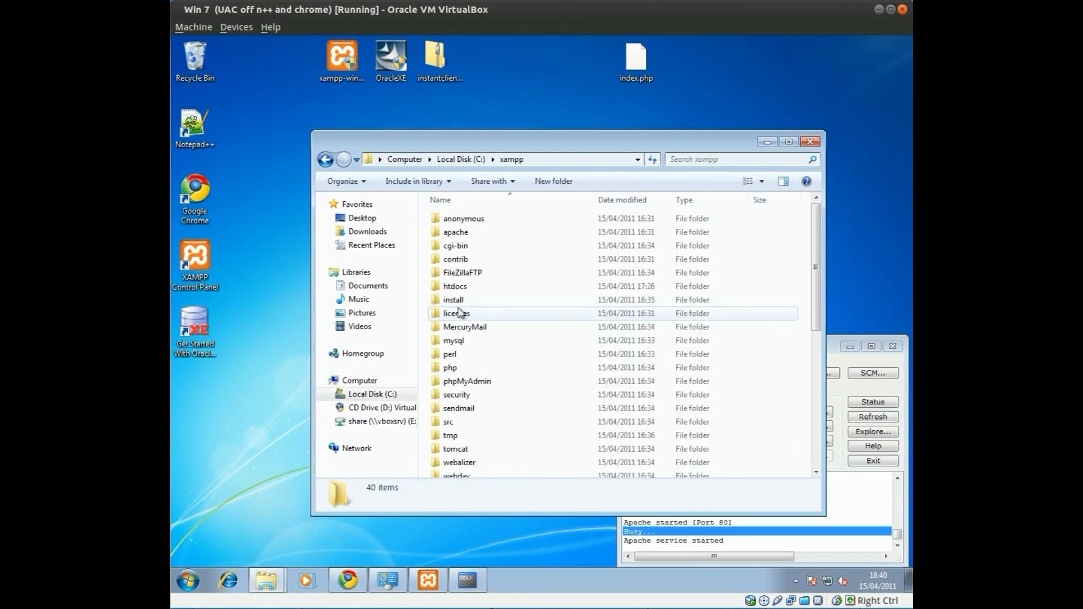
{"action": "double_click", "coordinate": [465, 288]}
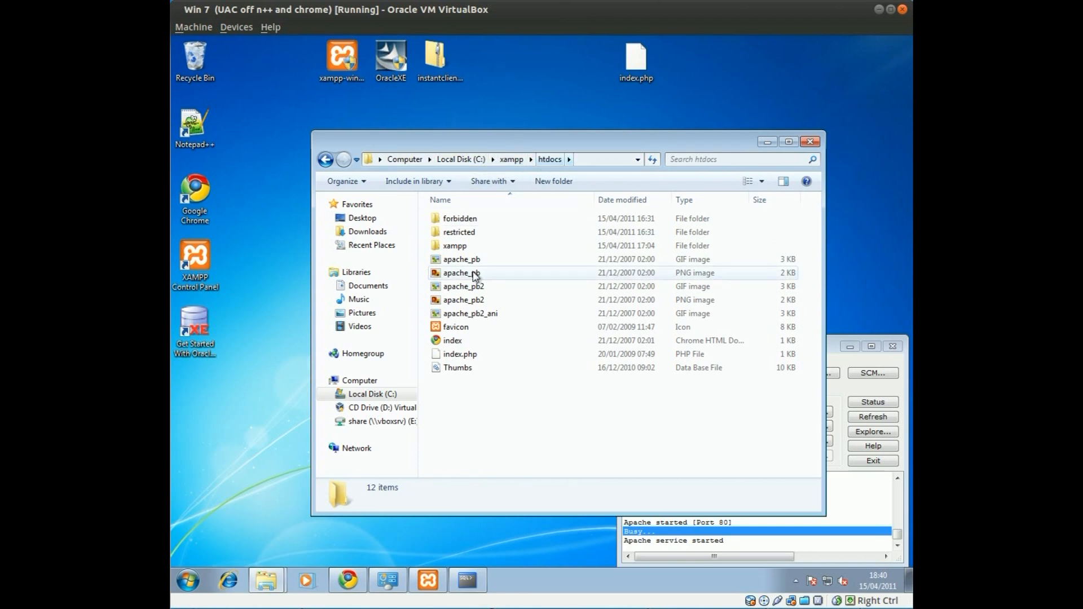
{"action": "left_click_drag", "start_coordinate": [508, 422], "coordinate": [451, 210]}
{"action": "left_click", "coordinate": [486, 431]}
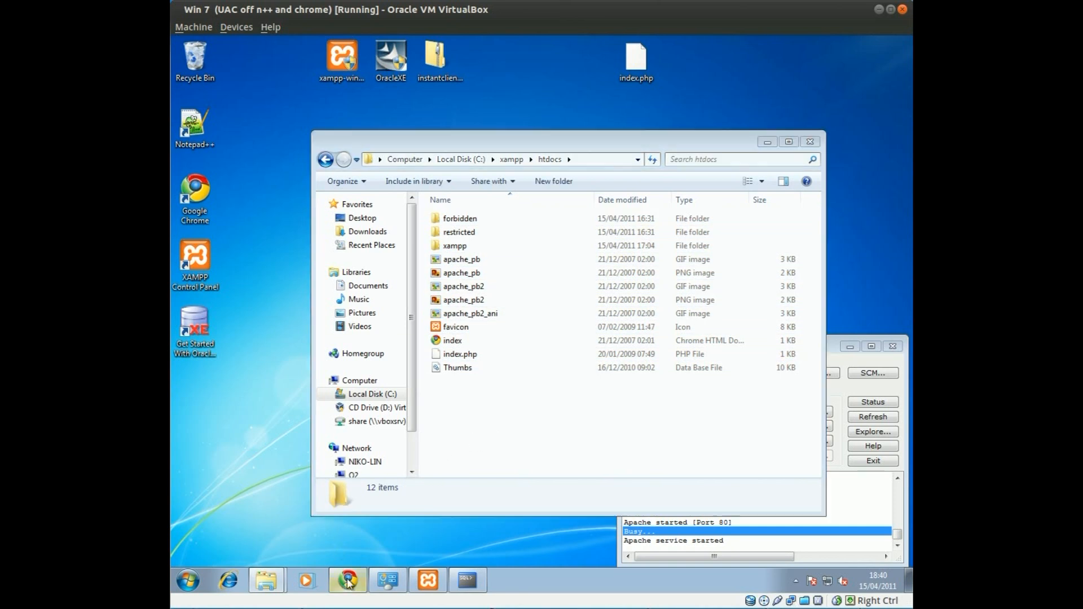
{"action": "left_click", "coordinate": [348, 580]}
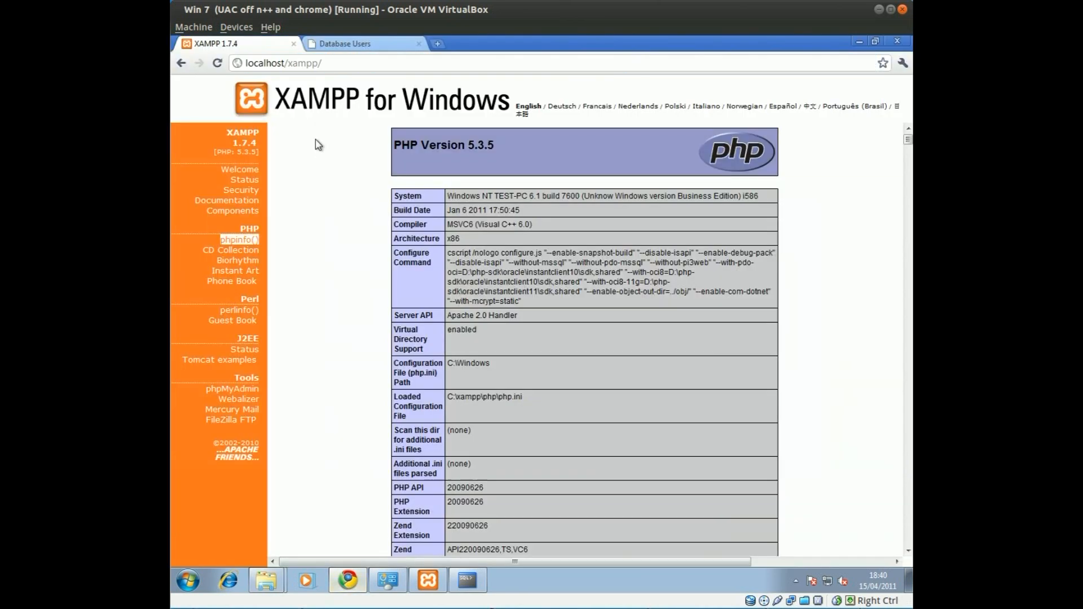
{"action": "left_click", "coordinate": [265, 574]}
{"action": "left_click", "coordinate": [277, 535]}
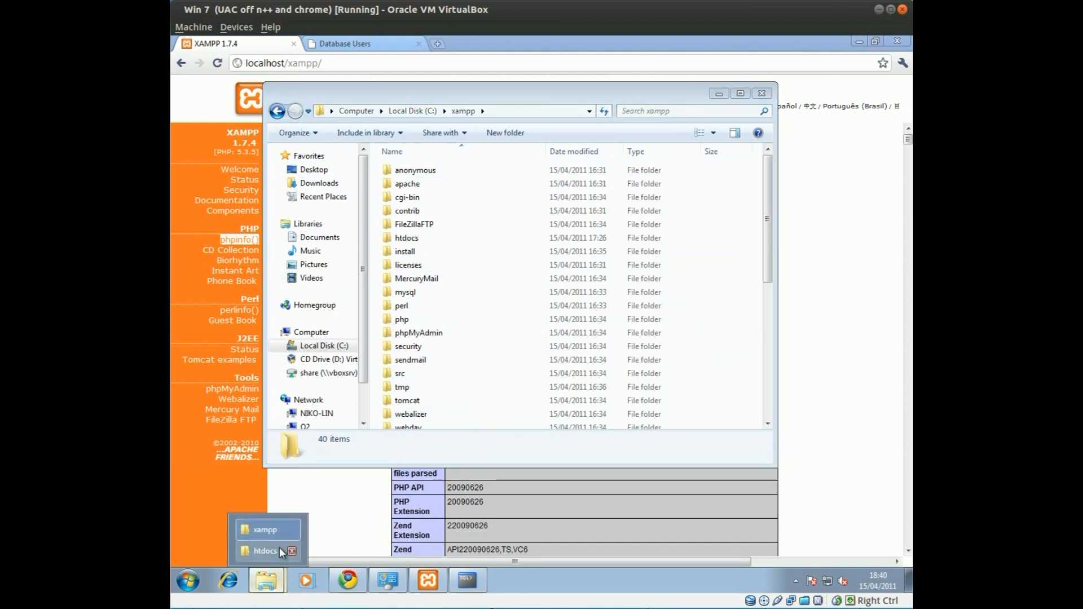
{"action": "left_click", "coordinate": [279, 548]}
Create a new folder in htdocs named testing0
{"action": "right_click", "coordinate": [472, 206]}
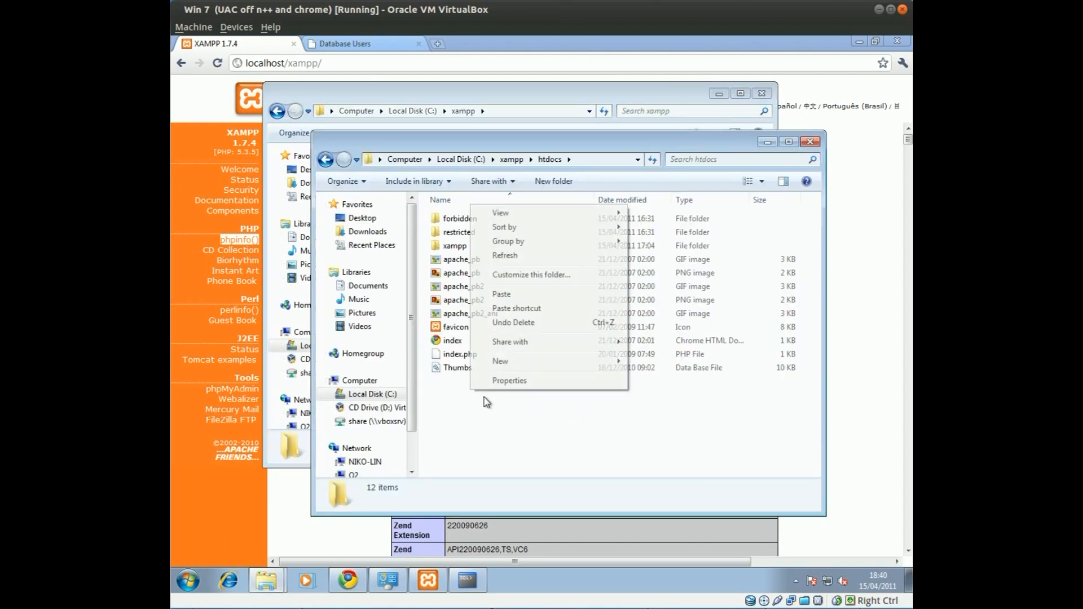
{"action": "mouse_move", "coordinate": [533, 366]}
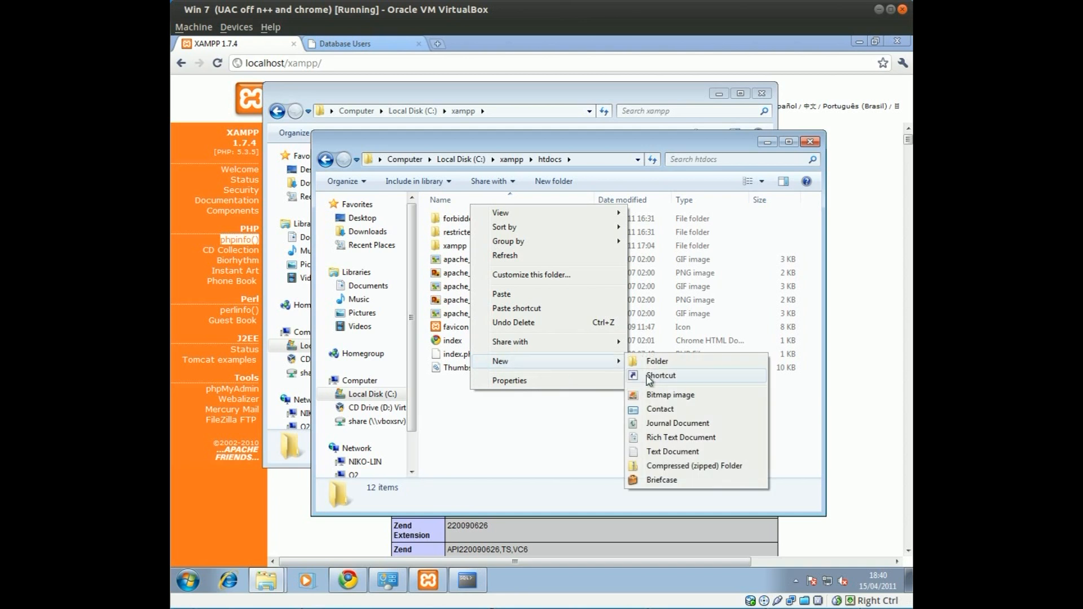
{"action": "left_click", "coordinate": [655, 362]}
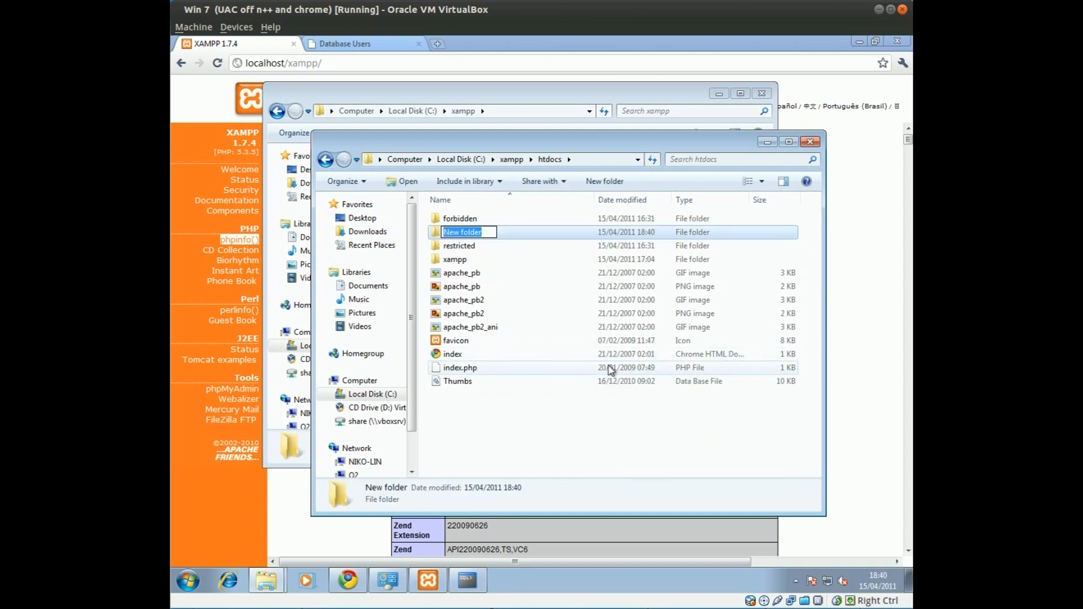
{"action": "type", "text": "test-"}
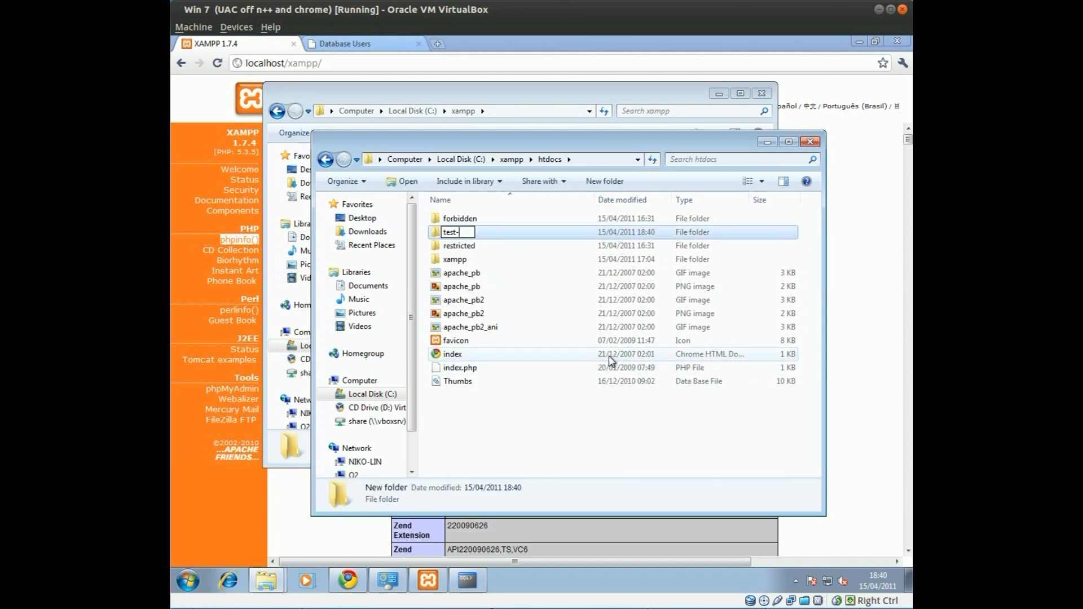
{"action": "type", "text": "bi"}
{"action": "key", "text": "BackSpace"}
{"action": "key", "text": "BackSpace"}
{"action": "key", "text": "BackSpace"}
{"action": "type", "text": "ingO"}
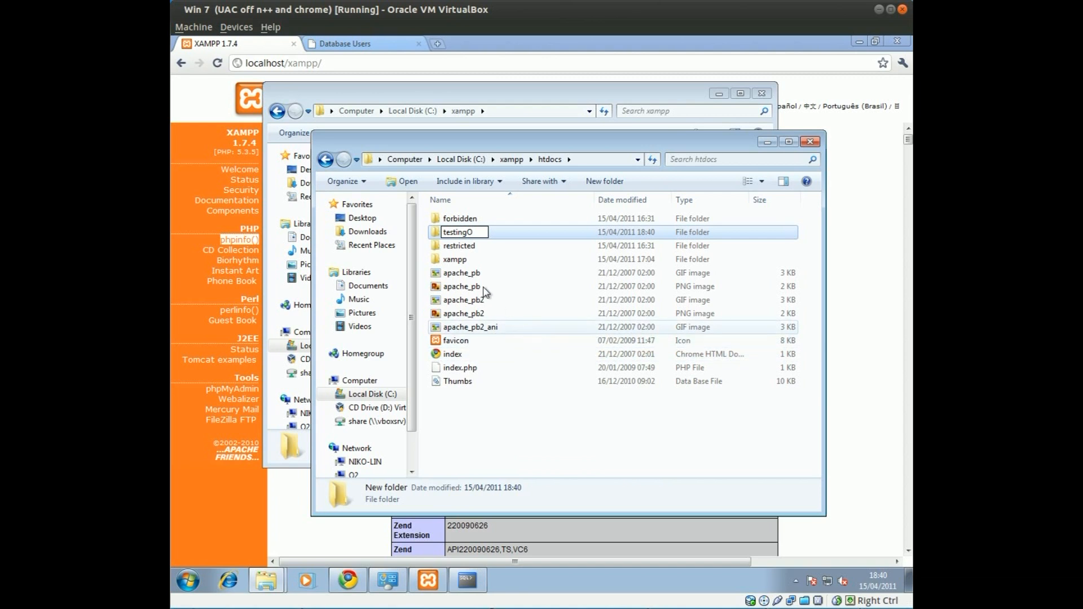
{"action": "key", "text": "Return"}
Paste index.php into the new testing0 folder
{"action": "double_click", "coordinate": [464, 248]}
{"action": "right_click", "coordinate": [462, 273]}
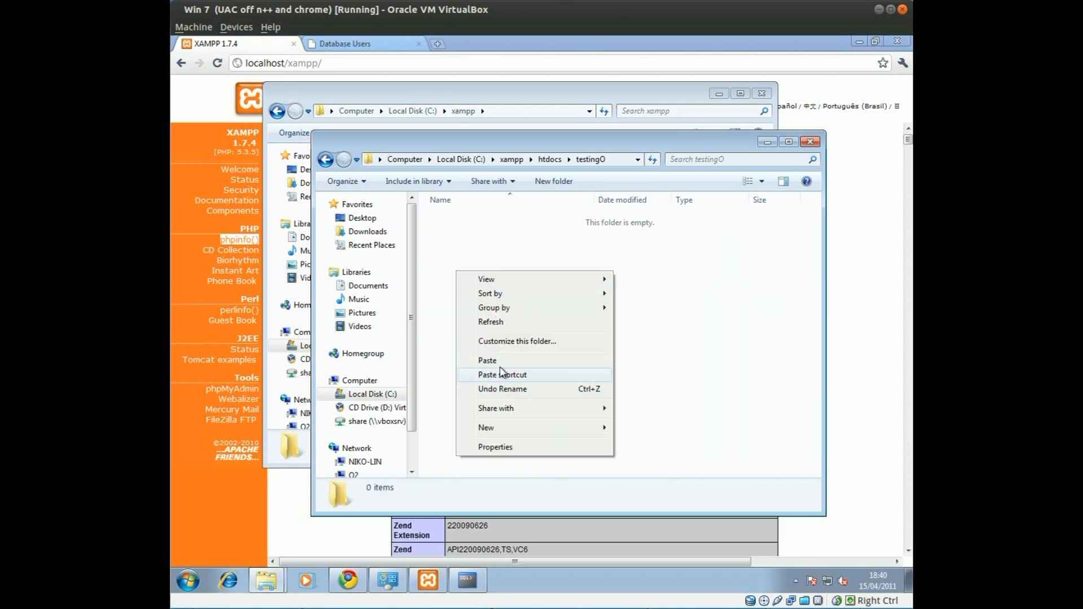
{"action": "left_click", "coordinate": [499, 358]}
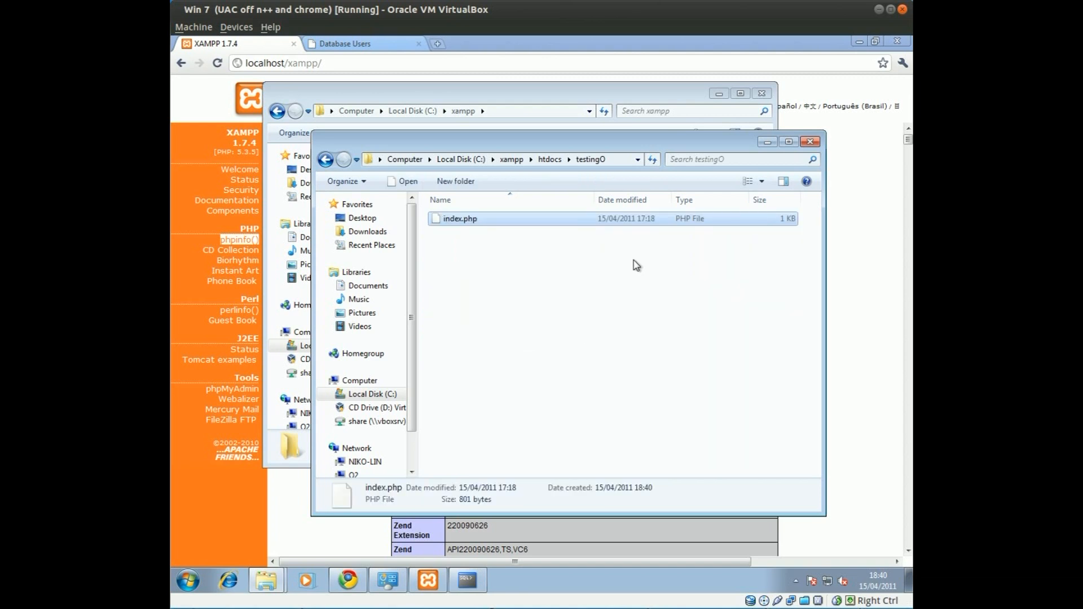
{"action": "left_click", "coordinate": [836, 107]}
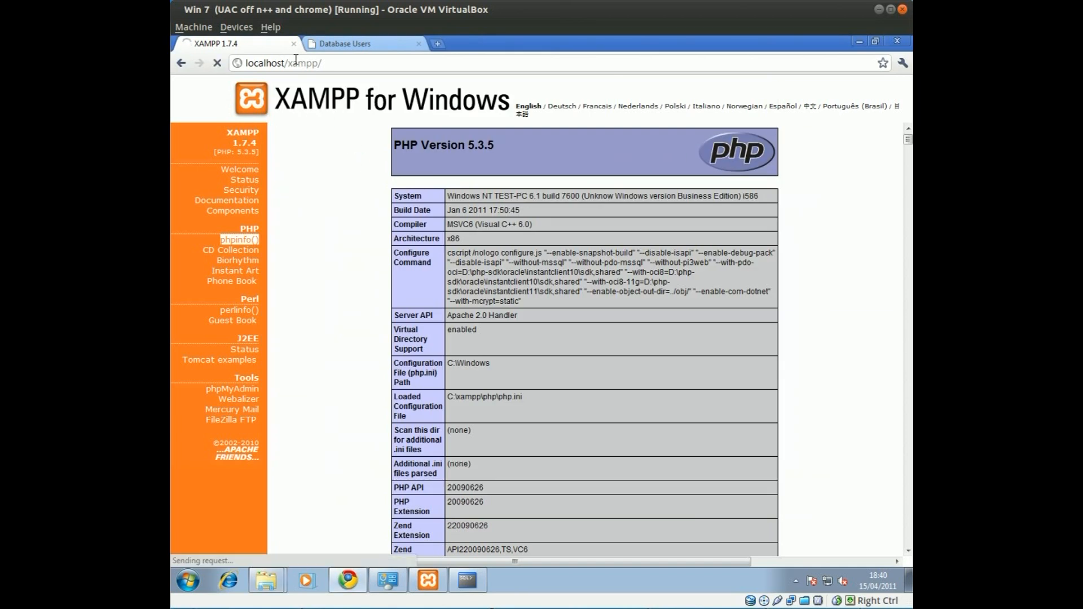
Load localhost/testing0 in Chrome to display the names table
{"action": "left_click_drag", "start_coordinate": [293, 63], "coordinate": [430, 64]}
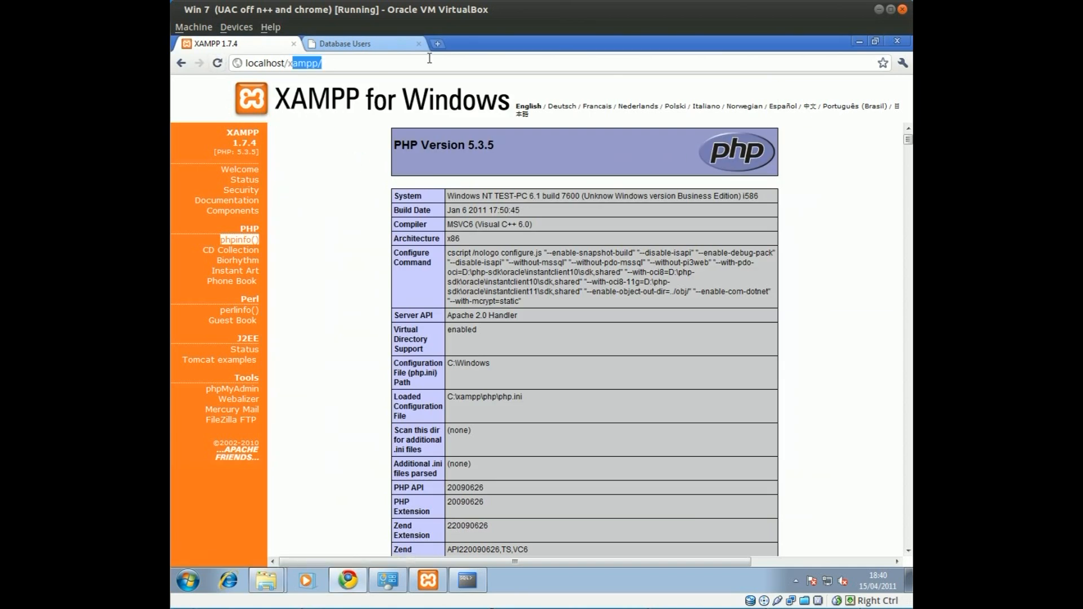
{"action": "key", "text": "BackSpace"}
{"action": "key", "text": "BackSpace"}
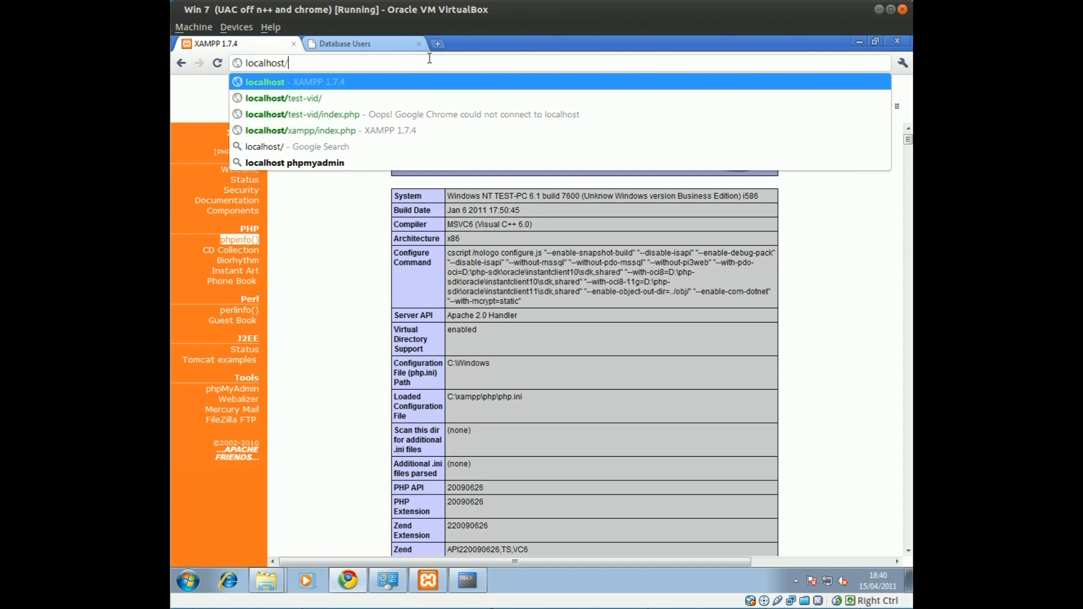
{"action": "type", "text": "testing"}
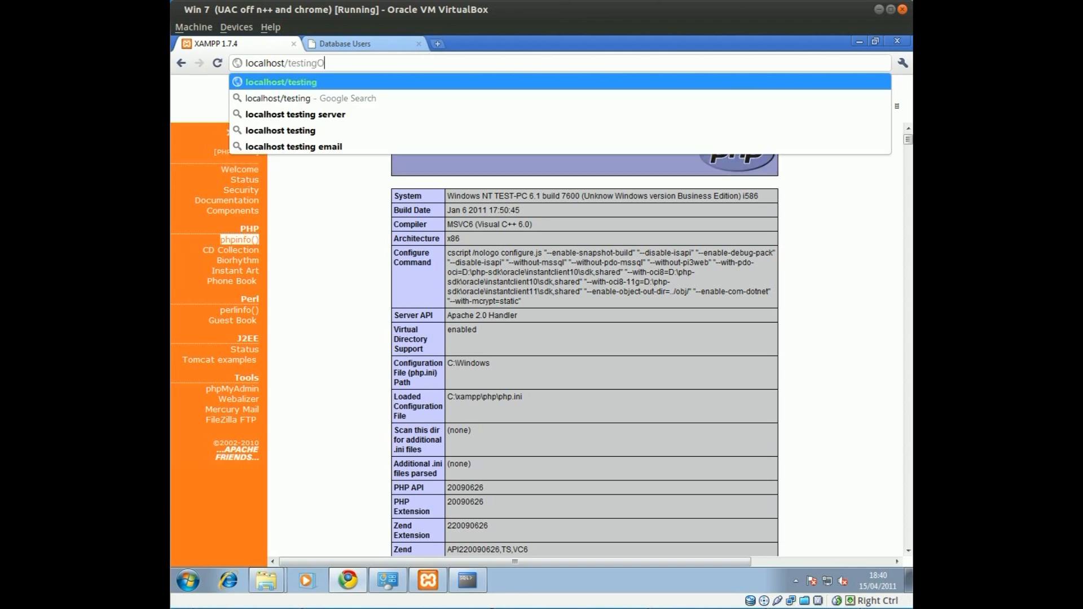
{"action": "type", "text": "O"}
{"action": "key", "text": "Return"}
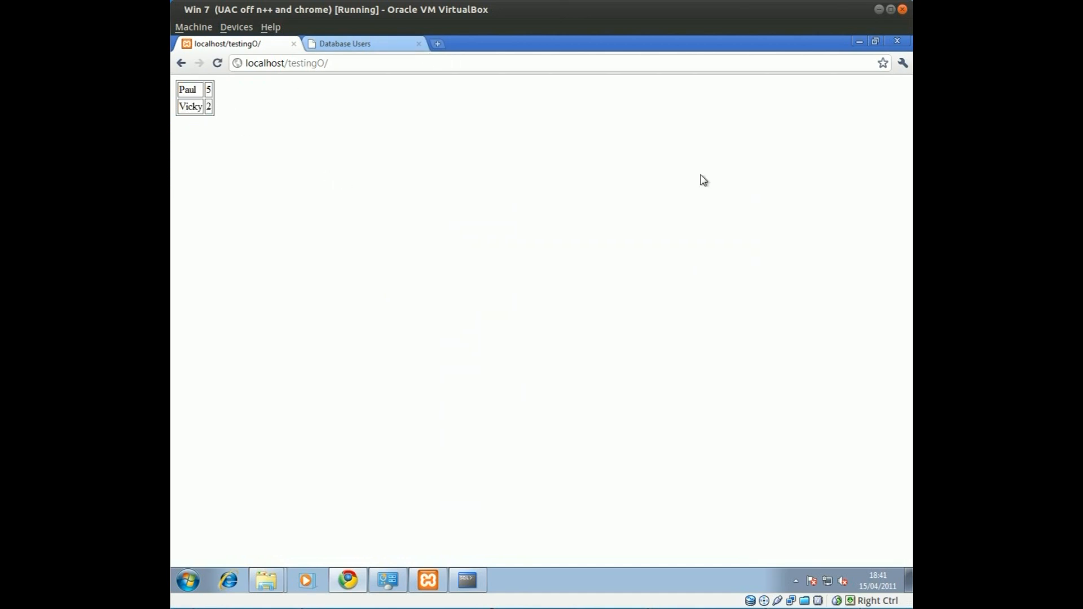
Minimize Chrome and open the desktop index.php in Notepad++
{"action": "left_click_drag", "start_coordinate": [564, 13], "coordinate": [594, 107]}
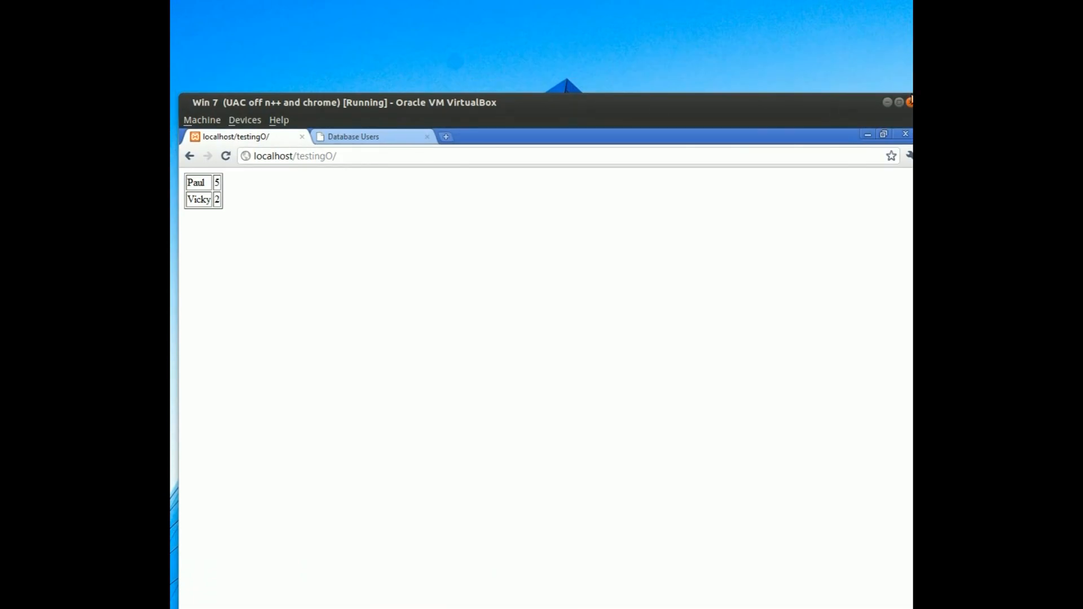
{"action": "left_click_drag", "start_coordinate": [855, 102], "coordinate": [807, 6]}
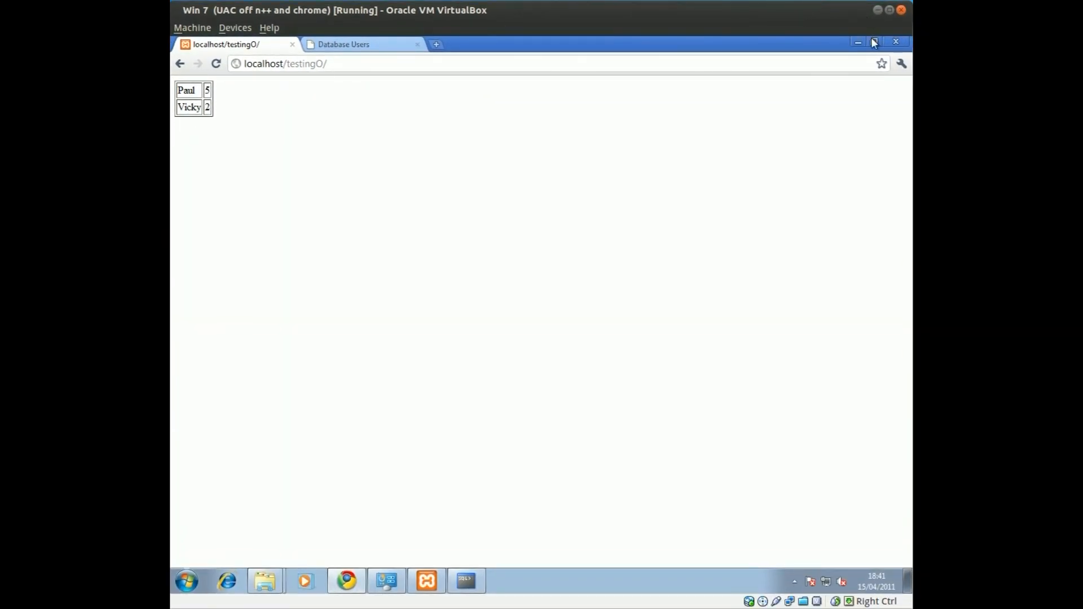
{"action": "left_click", "coordinate": [859, 43]}
{"action": "right_click", "coordinate": [644, 54]}
{"action": "left_click", "coordinate": [683, 84]}
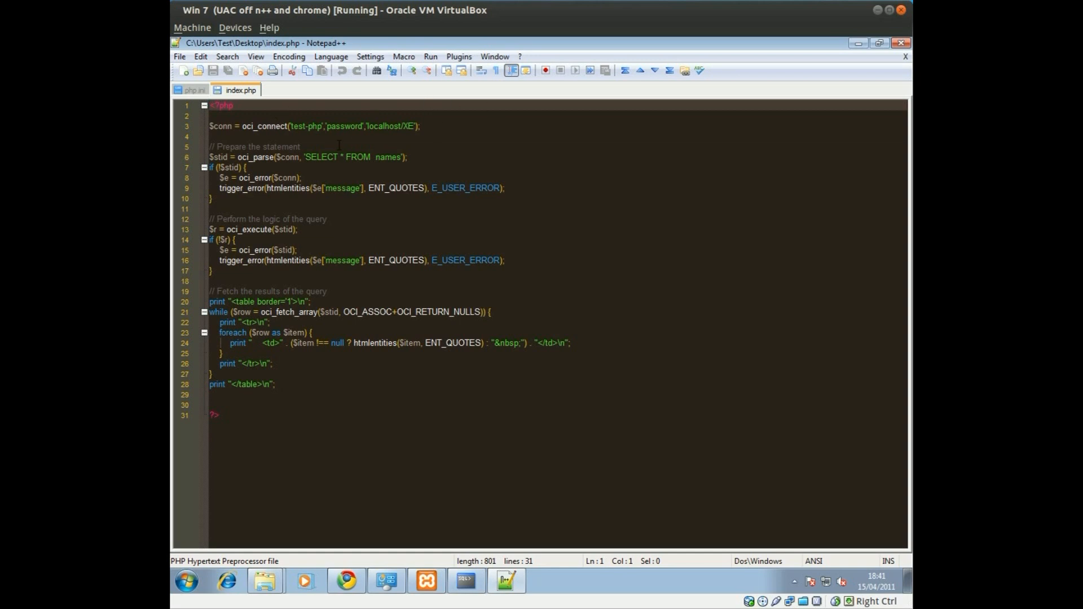
Highlight the oci_connect, SELECT * FROM names and query execution lines in index.php
{"action": "left_click_drag", "start_coordinate": [211, 117], "coordinate": [444, 133]}
{"action": "left_click", "coordinate": [415, 178]}
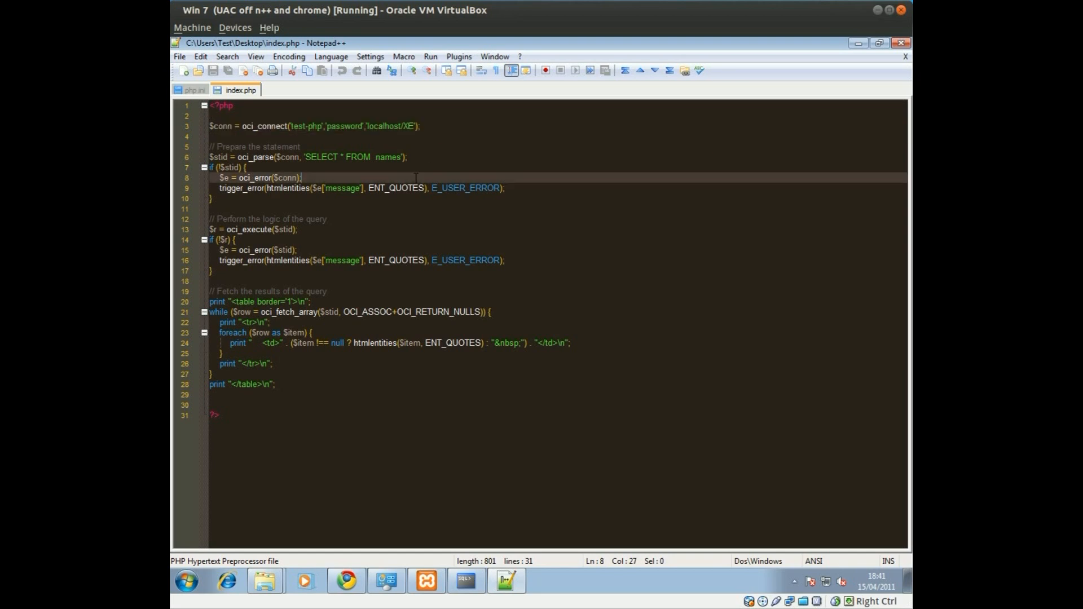
{"action": "left_click_drag", "start_coordinate": [273, 158], "coordinate": [451, 153]}
{"action": "left_click_drag", "start_coordinate": [256, 189], "coordinate": [483, 189]}
{"action": "left_click_drag", "start_coordinate": [307, 230], "coordinate": [307, 251]}
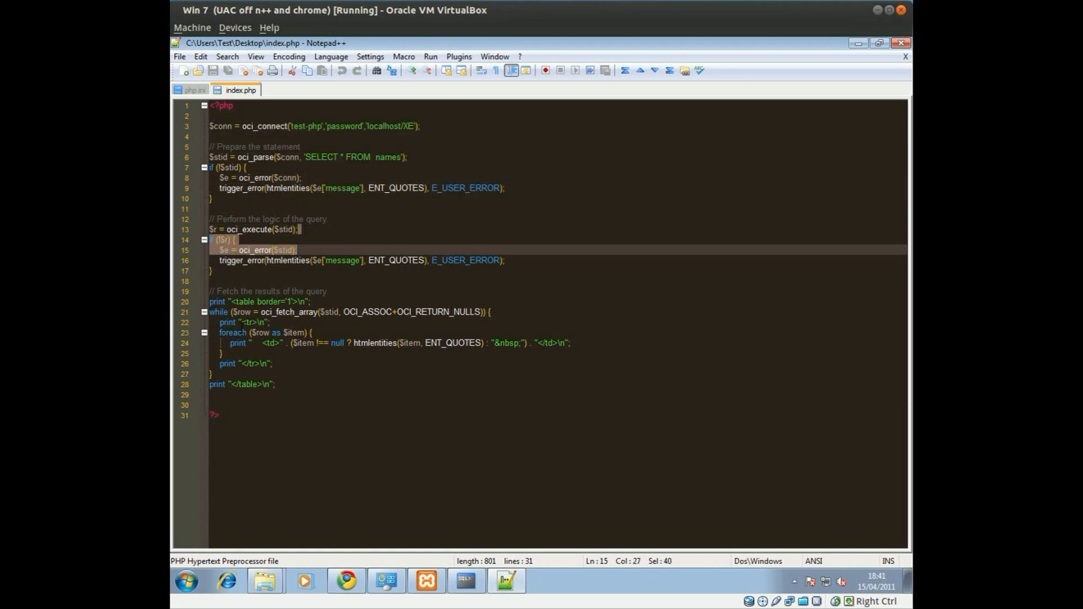
{"action": "left_click_drag", "start_coordinate": [243, 429], "coordinate": [220, 63]}
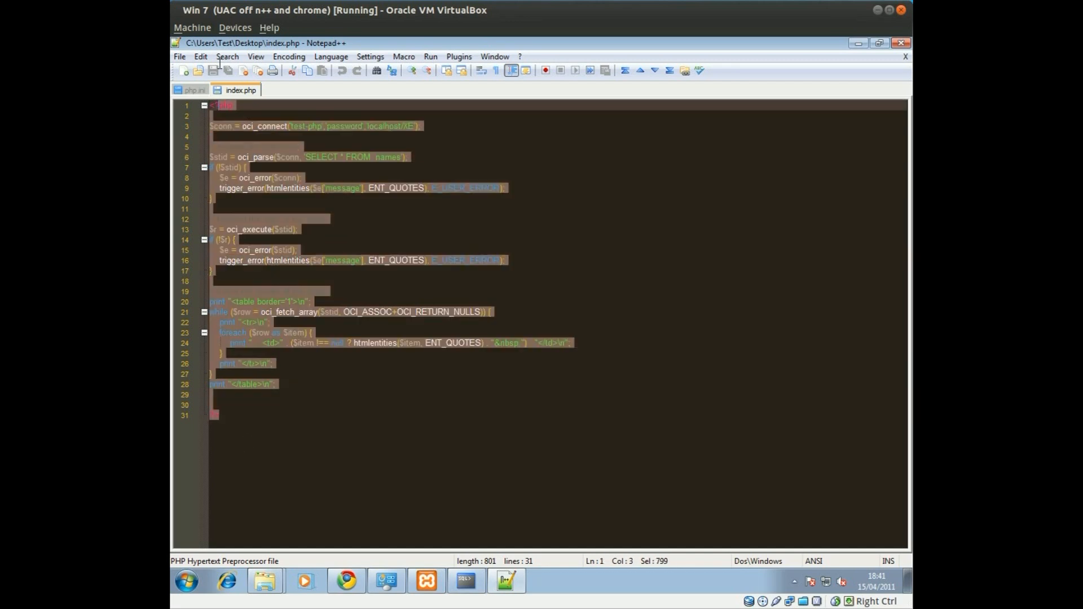
{"action": "left_click", "coordinate": [227, 125]}
Check php.ini, return to index.php, and restore the SQL*Plus and XAMPP windows
{"action": "left_click", "coordinate": [191, 89]}
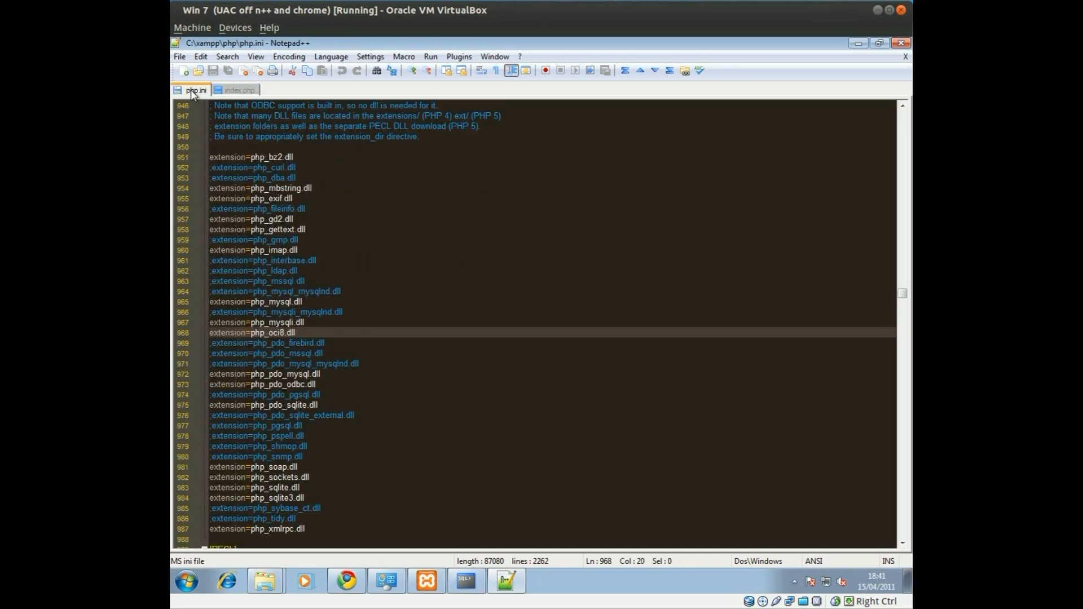
{"action": "left_click", "coordinate": [233, 92]}
{"action": "left_click", "coordinate": [466, 581]}
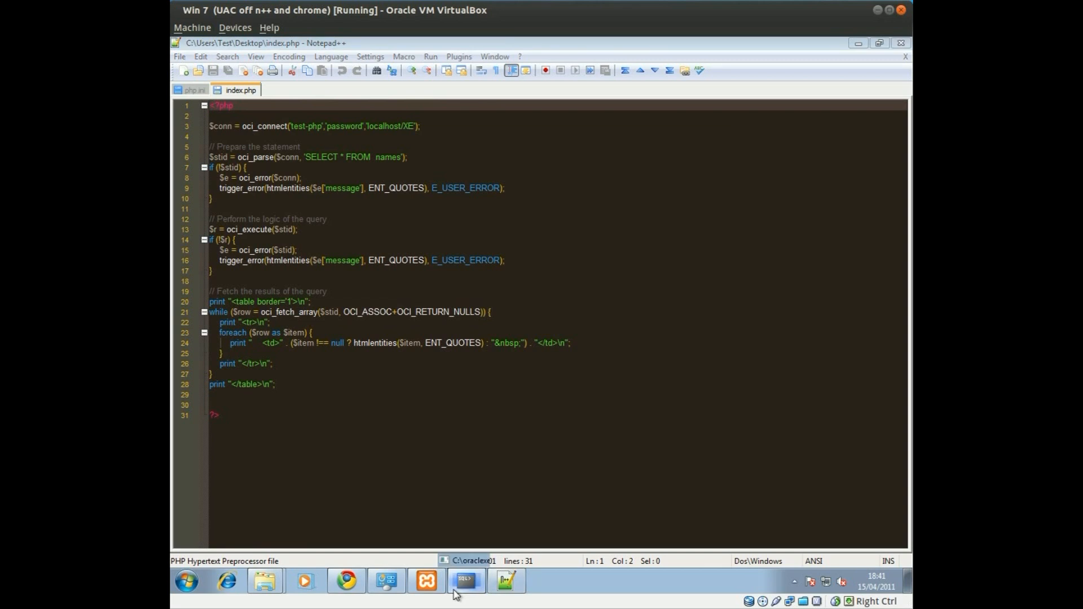
{"action": "left_click", "coordinate": [426, 582]}
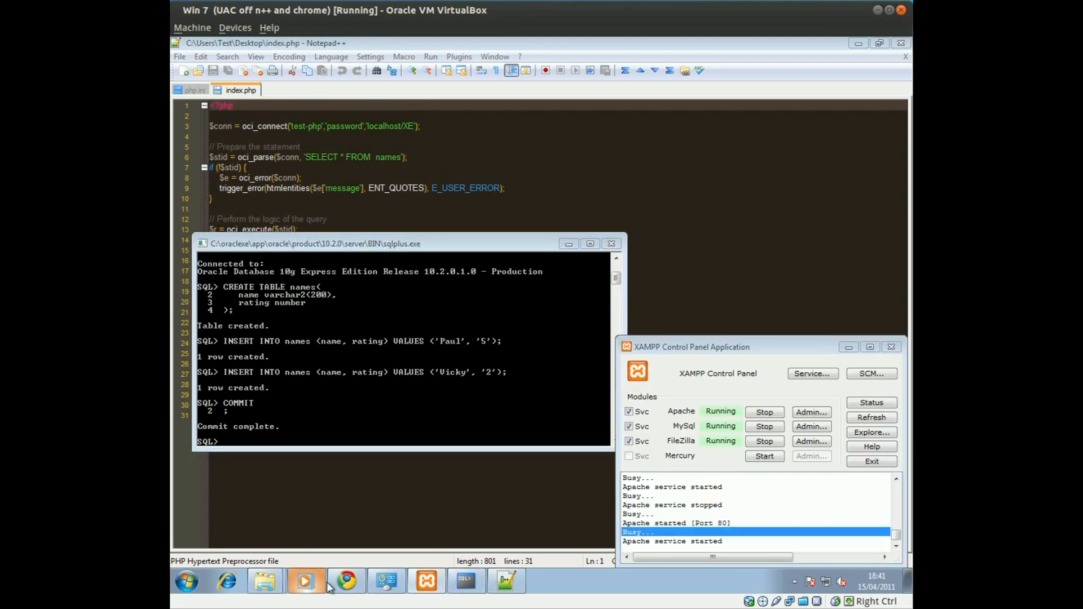
Restore Chrome on localhost/testing0 showing the names and ratings table
{"action": "left_click", "coordinate": [347, 582]}
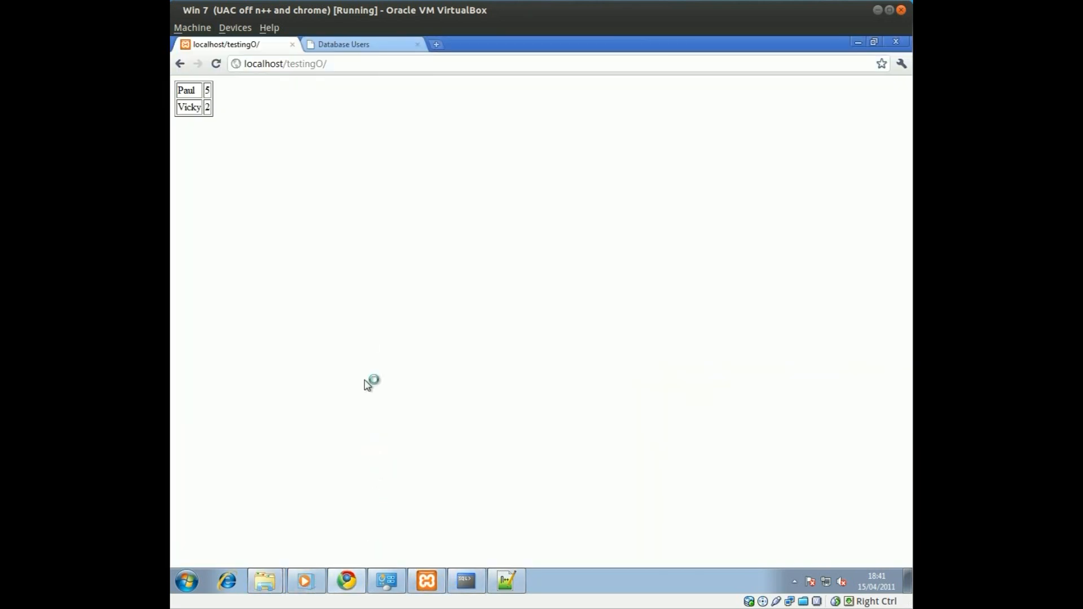